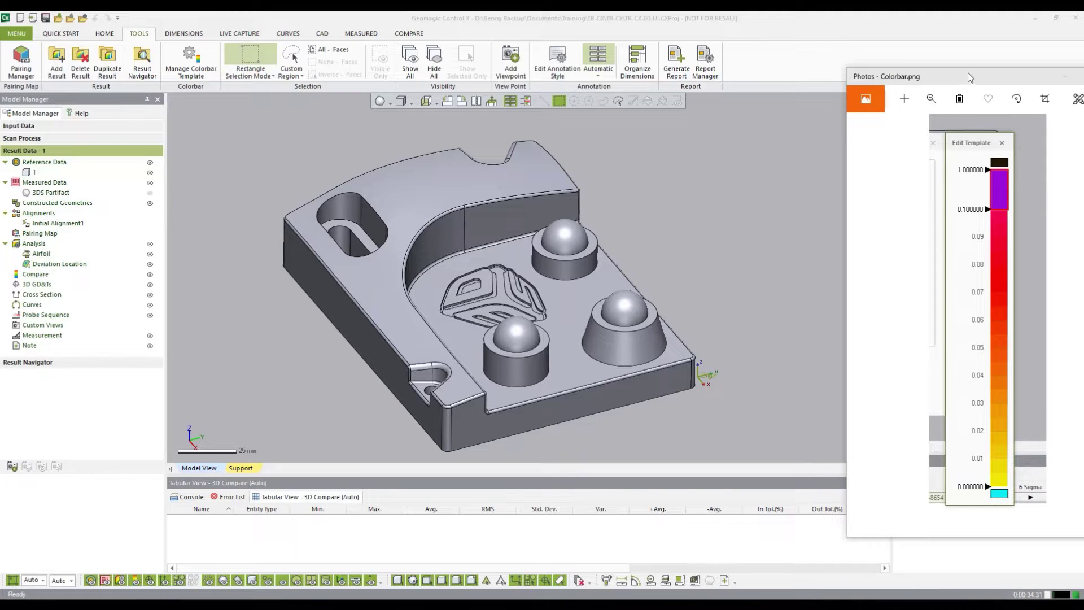
- Move the Colorbar.png Photos window aside and return to the Control X inspection project
left_click_drag(967, 77, 789, 57)
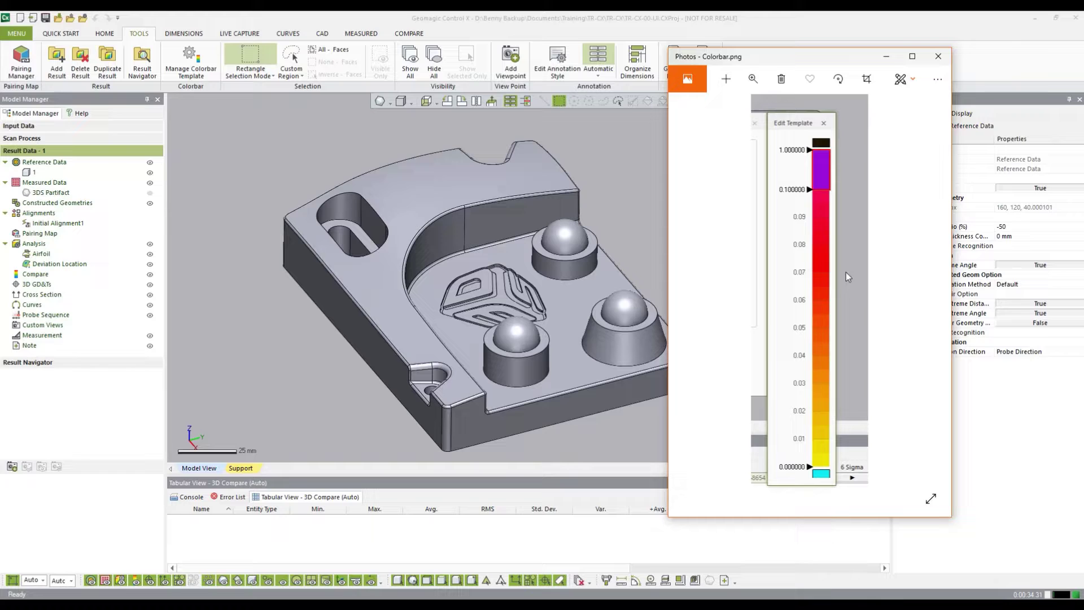
left_click(540, 129)
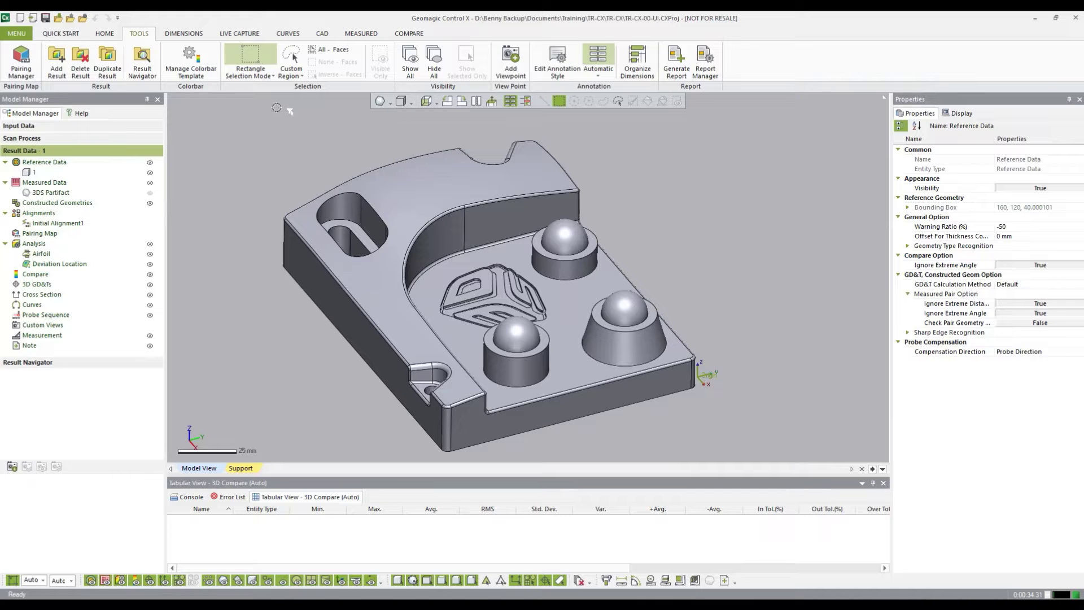
- Launch Manage Colorbar Template from the Tools tab
left_click(205, 66)
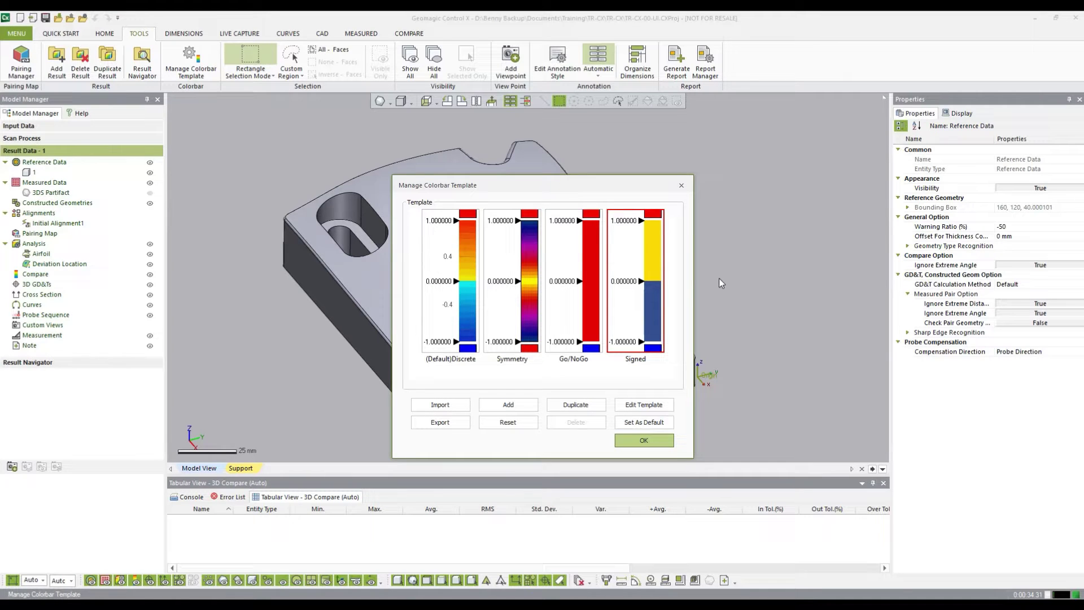
- Add a new colorbar template, renaming the default Colorbar2 to DemoBar
left_click(520, 407)
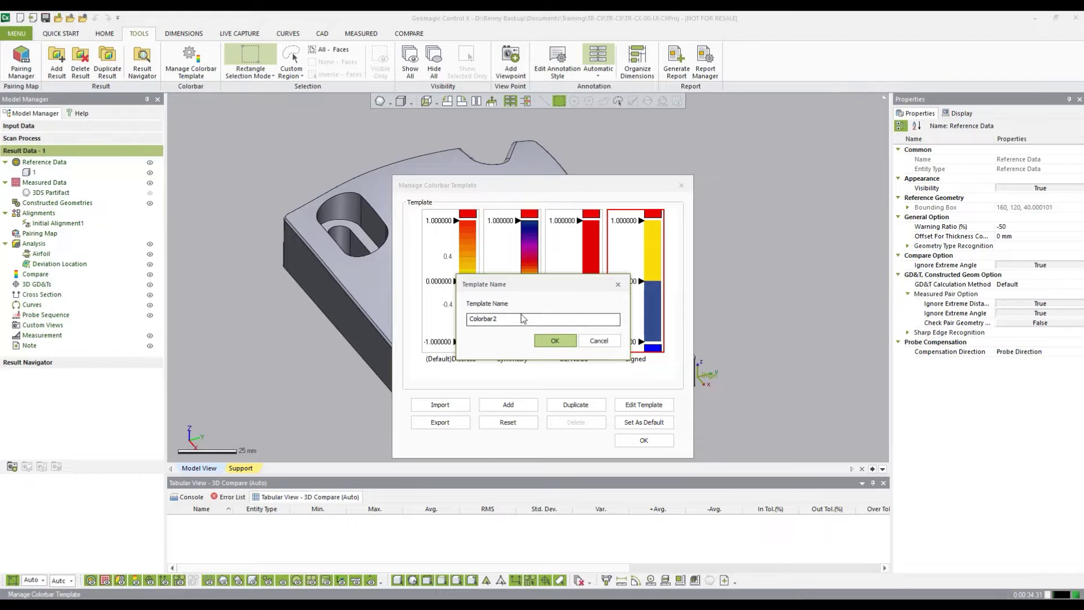
left_click_drag(522, 323, 464, 321)
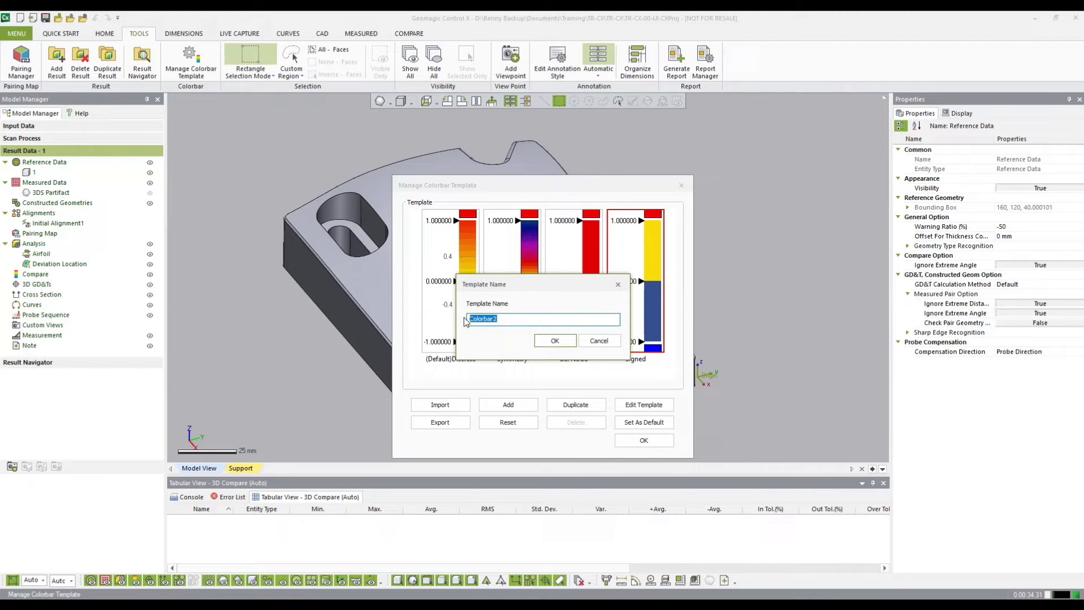
type("DemoBar")
left_click(553, 341)
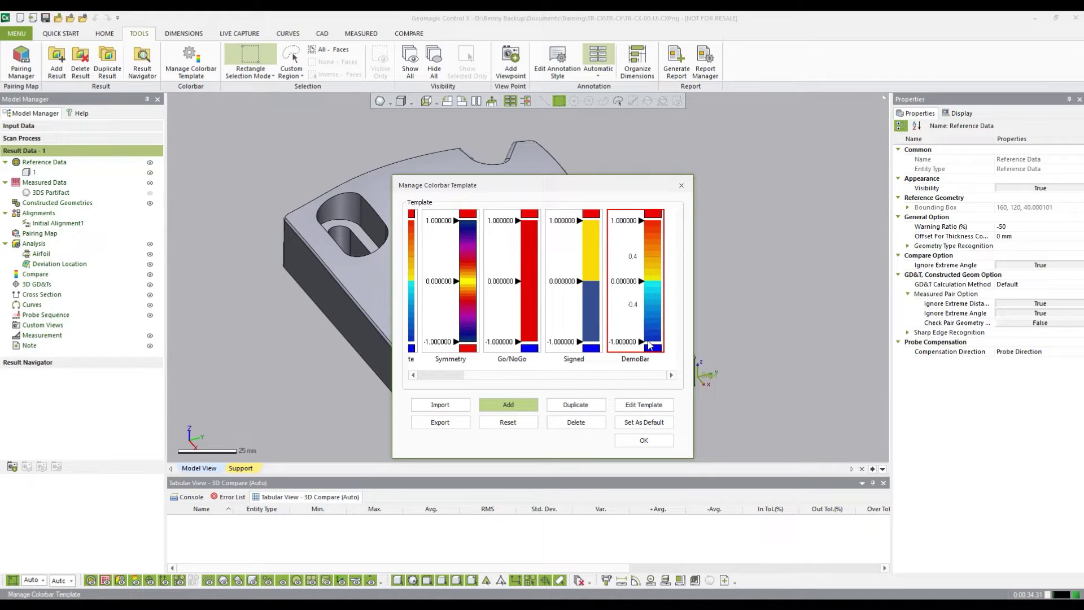
- In DemoBar's editor, delete the 0 to -1 segment and set the lower limit to 0
left_click(644, 404)
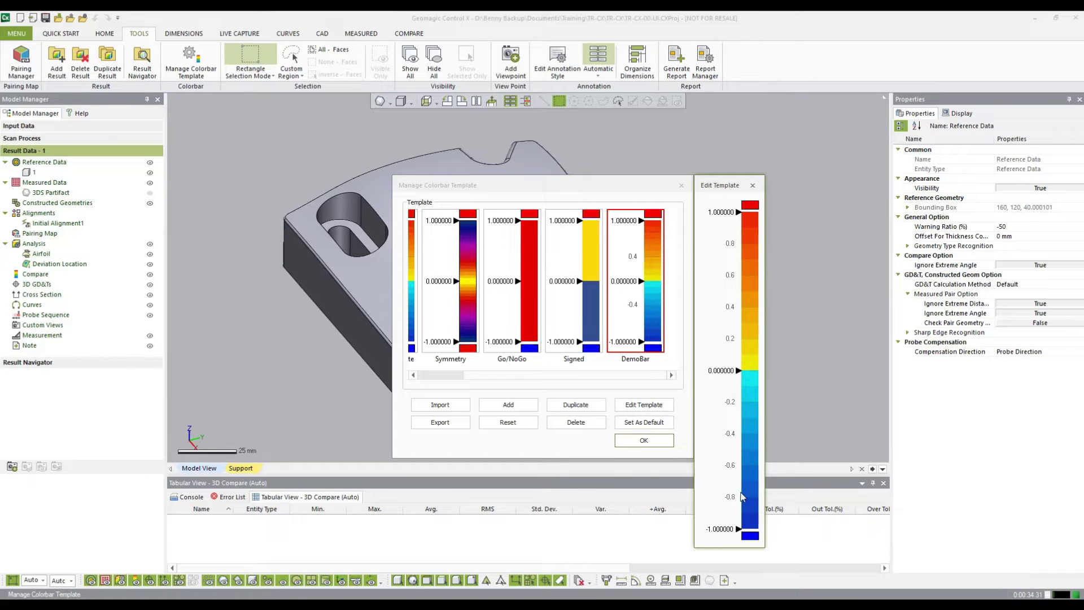
right_click(745, 416)
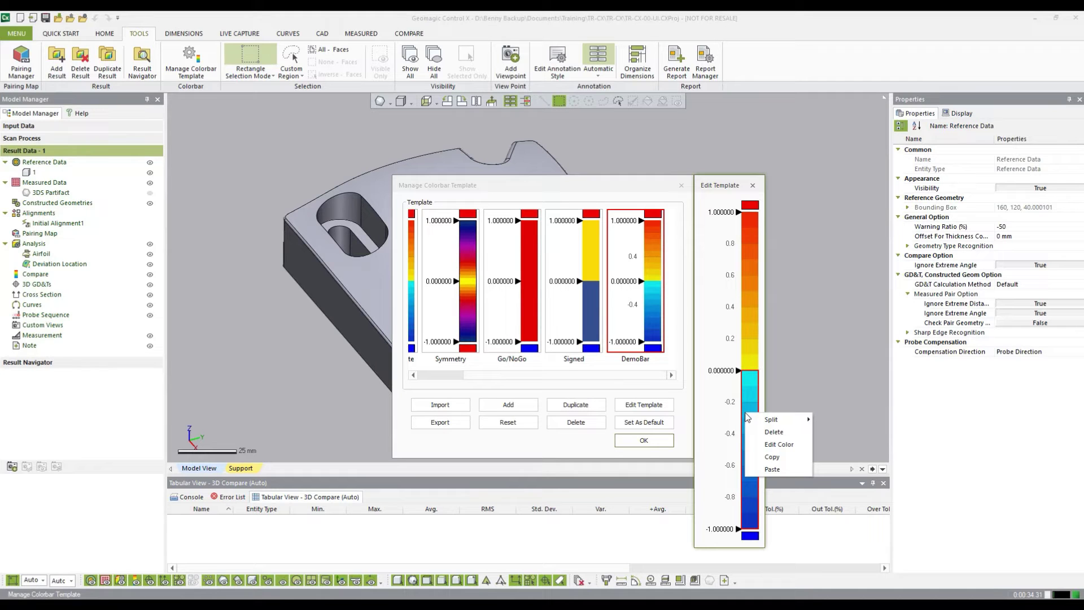
left_click(780, 433)
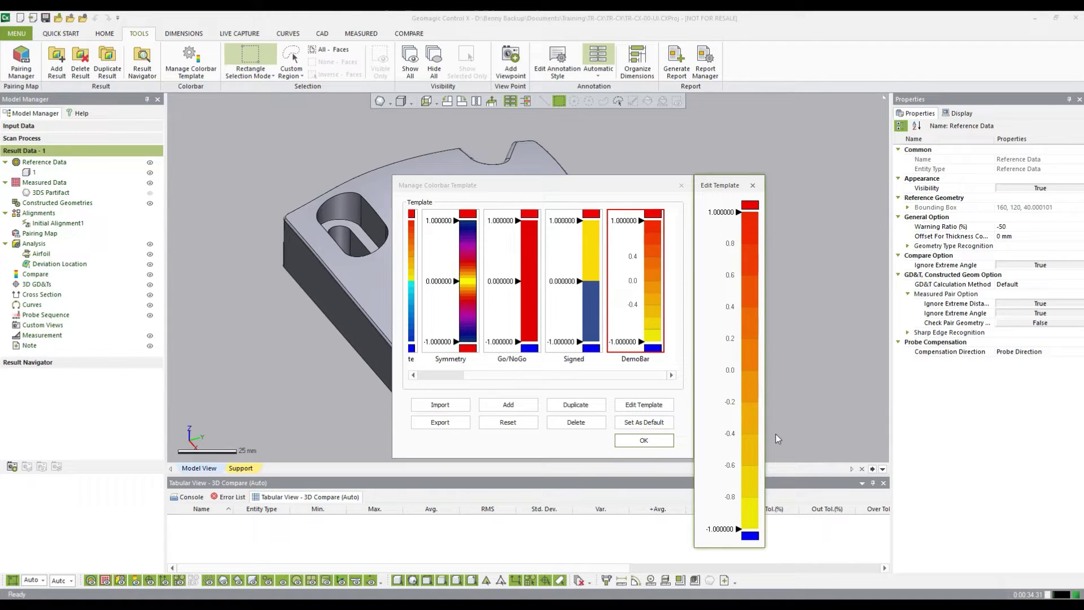
double_click(723, 527)
type("0")
key("Return")
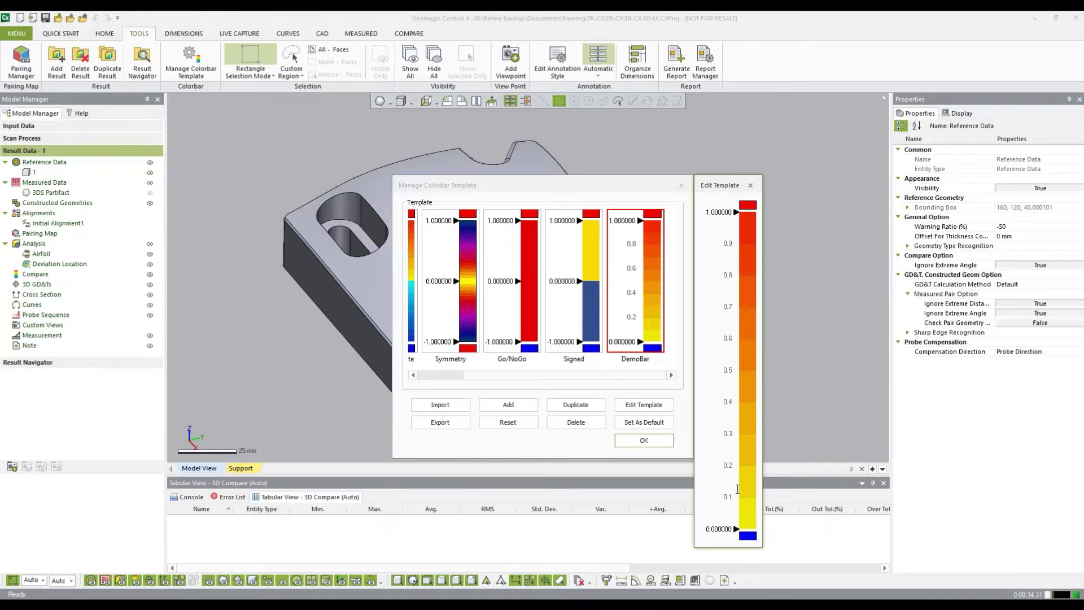
- Change DemoBar's bottom below-range swatch from blue to cyan (RGB 0, 217, 217)
double_click(748, 535)
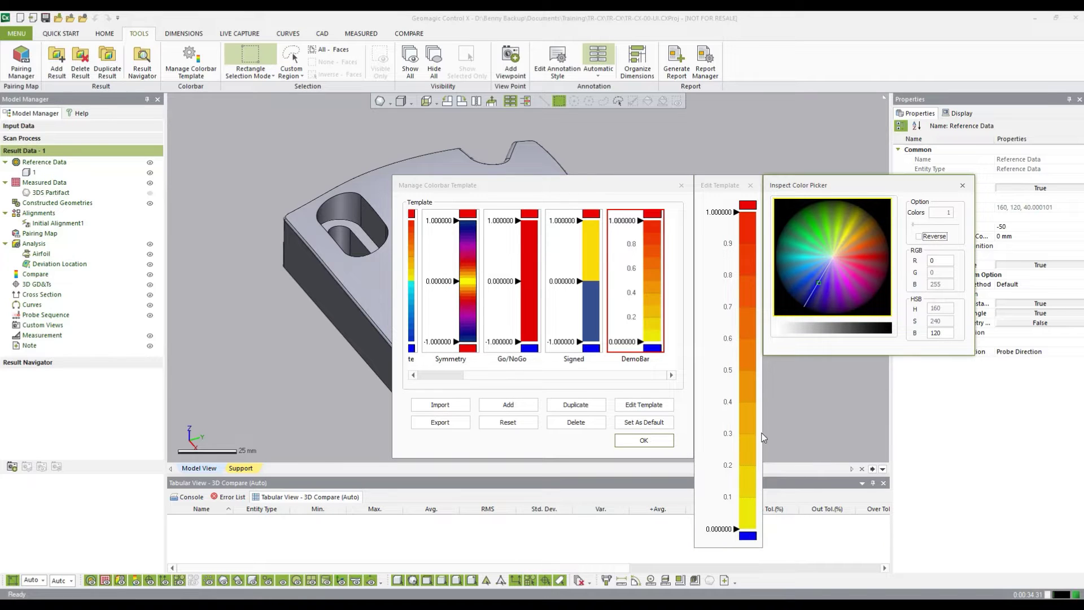
mouse_move(818, 283)
left_mouse_down()
mouse_move(824, 273)
mouse_move(802, 291)
mouse_move(825, 268)
mouse_move(801, 248)
mouse_move(843, 255)
mouse_move(797, 257)
left_mouse_up()
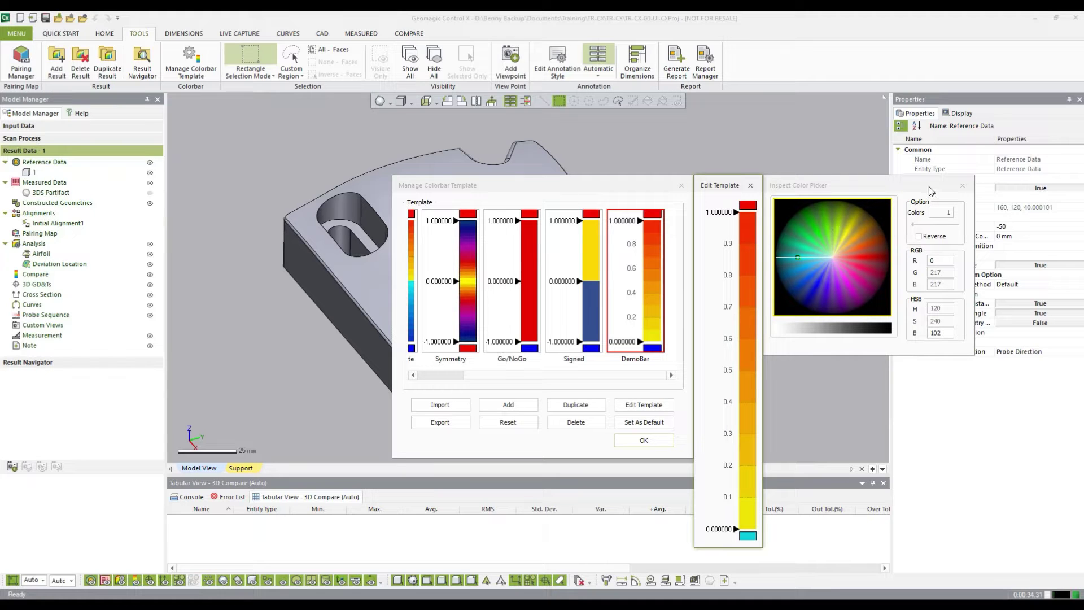
left_click(964, 185)
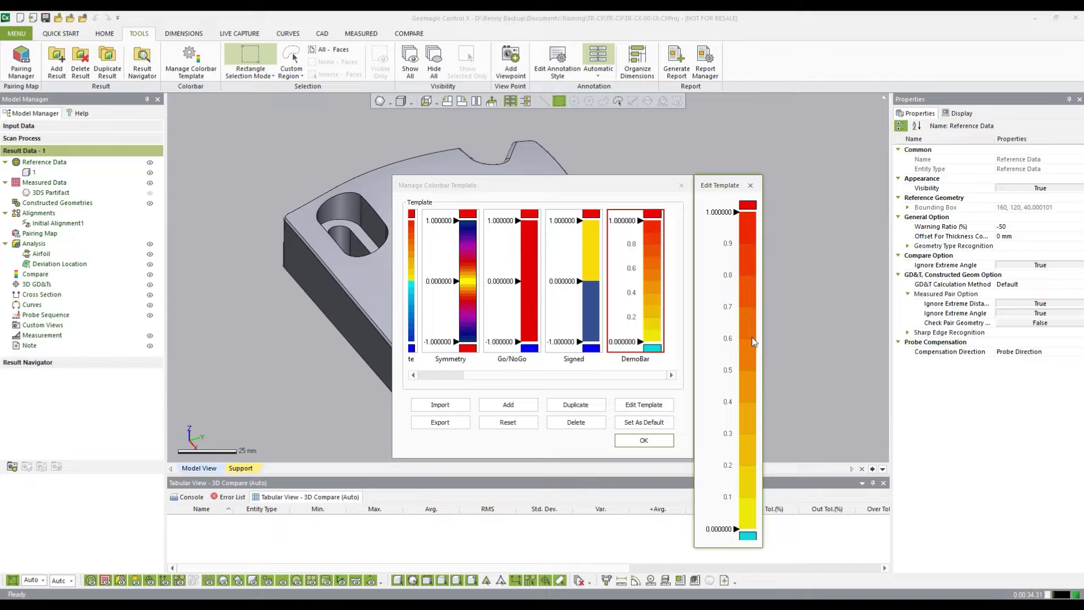
- Set the main gradient to 10 colour bands with Reverse checked, red at 1 and yellow at 0
double_click(744, 282)
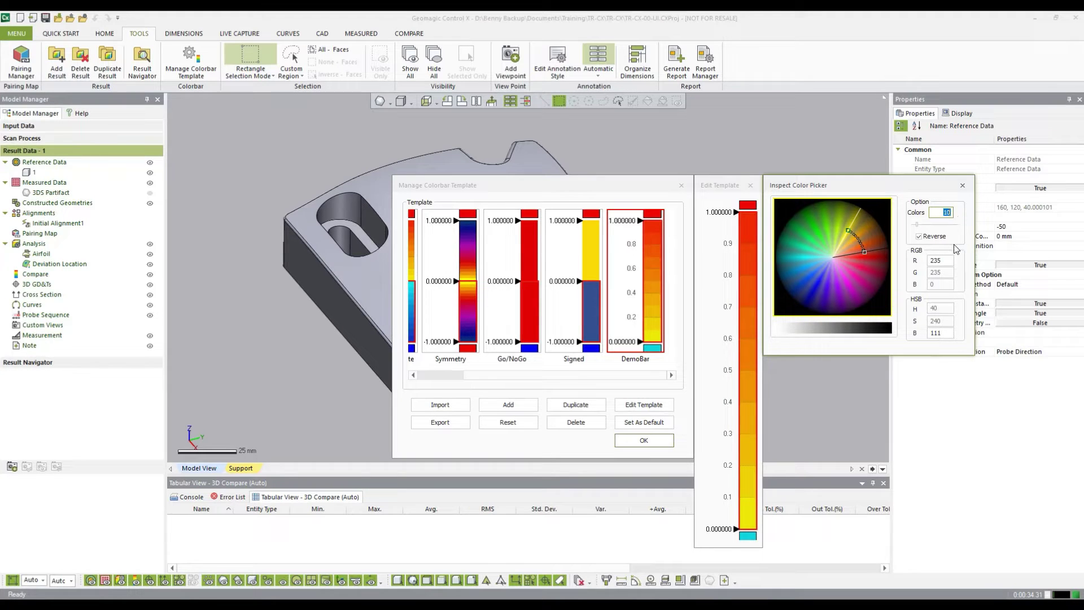
type("5")
key("Return")
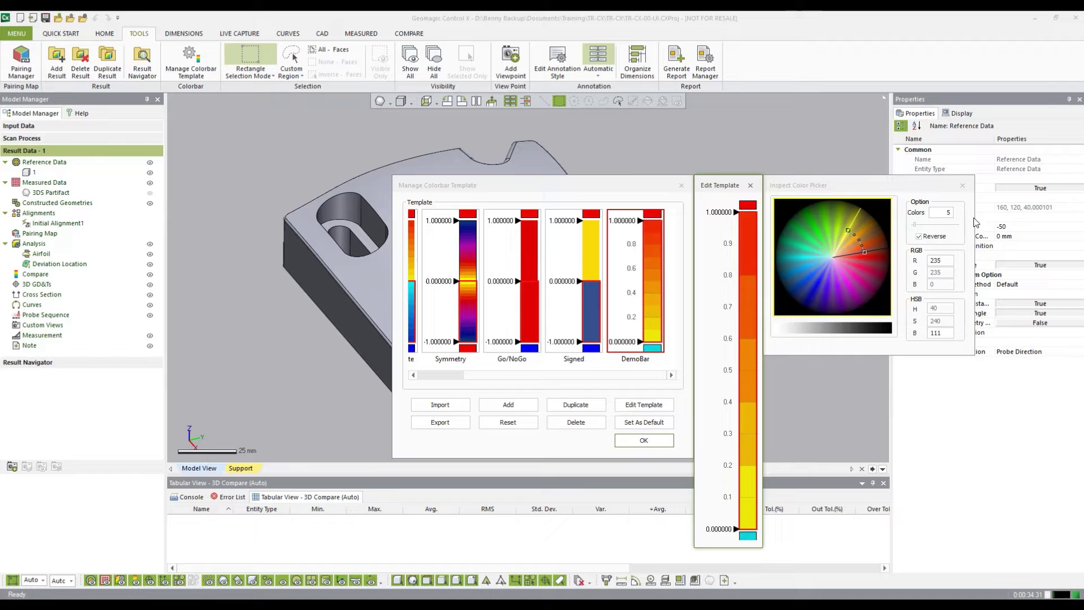
left_click(946, 213)
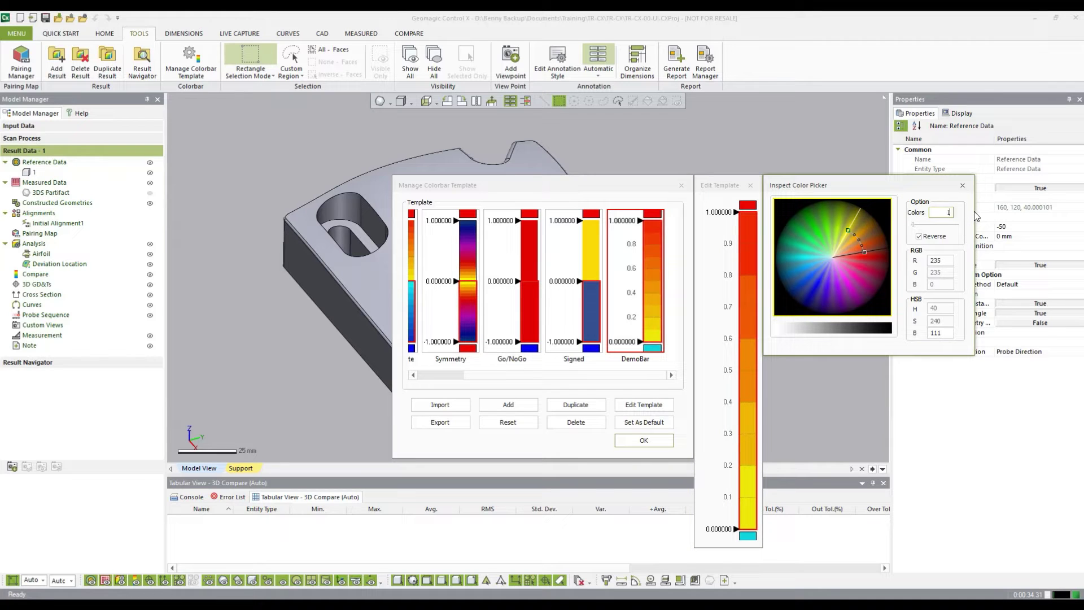
key("Return")
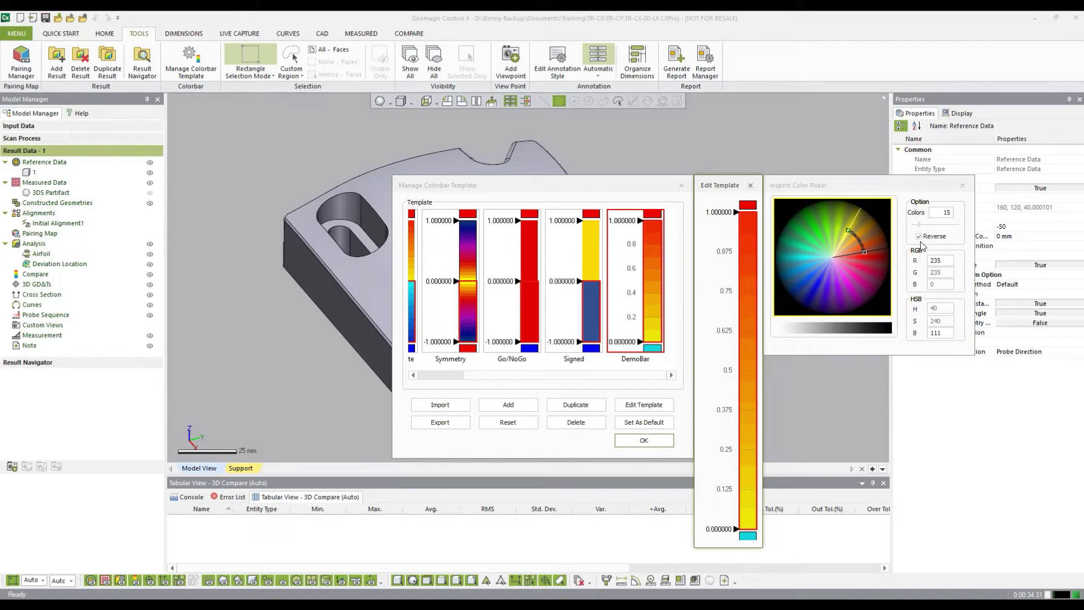
left_click(939, 212)
type("10")
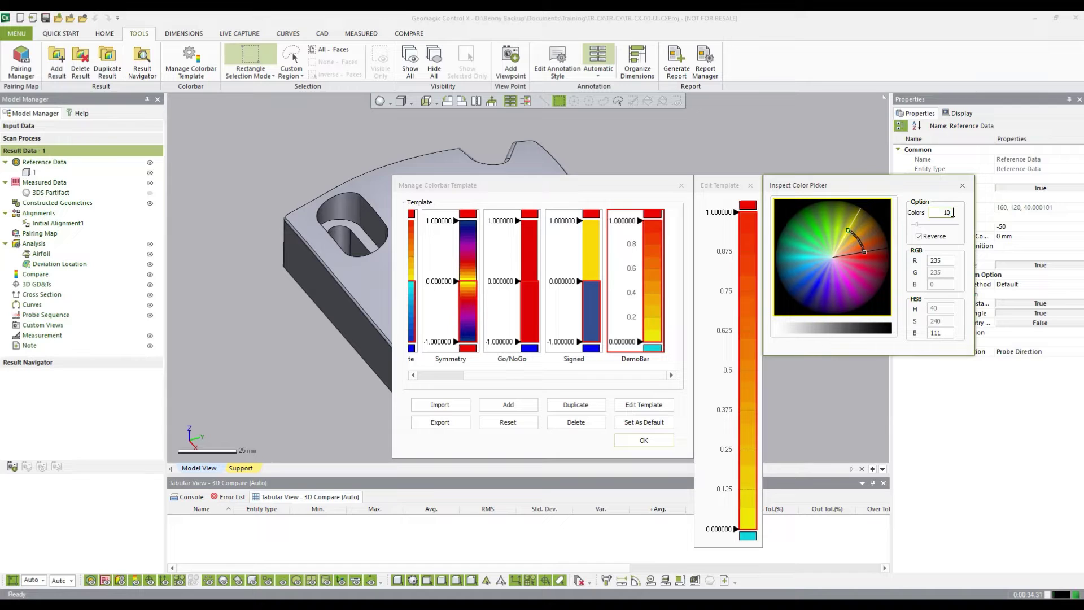
key("Return")
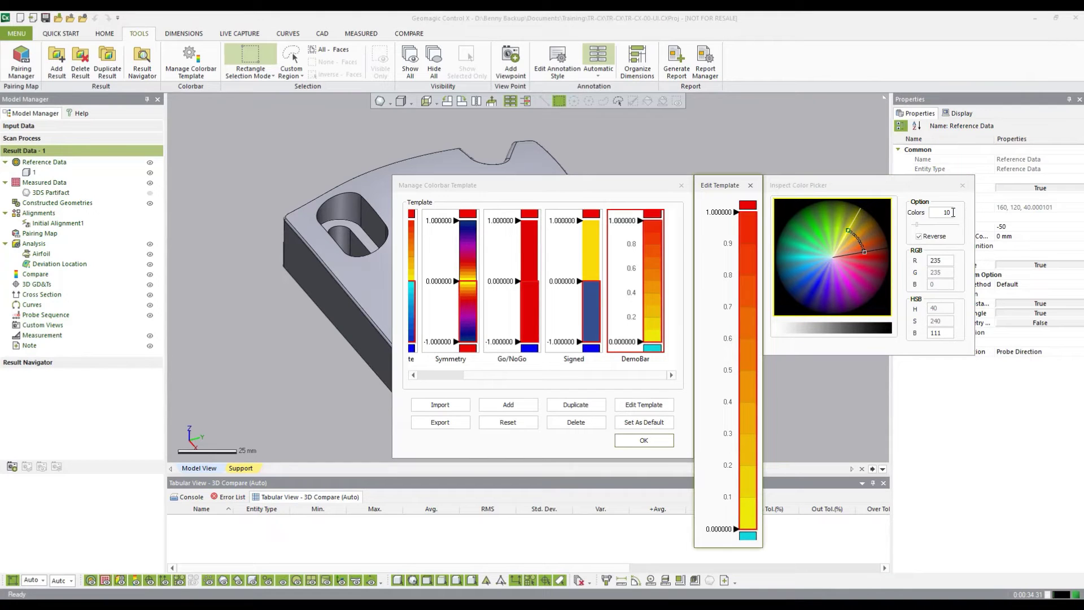
left_click(933, 240)
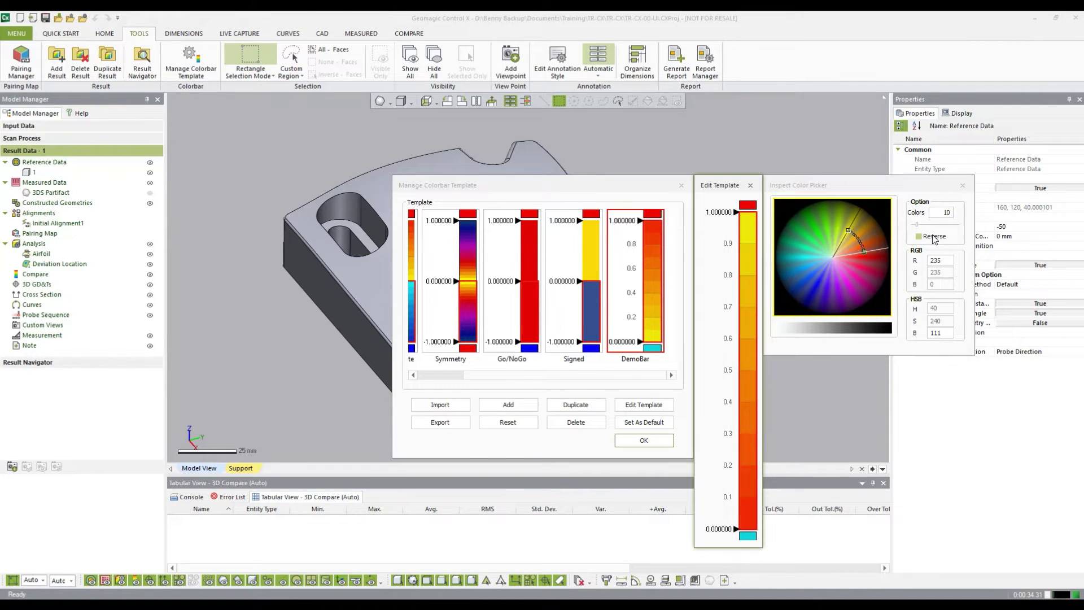
left_click(934, 238)
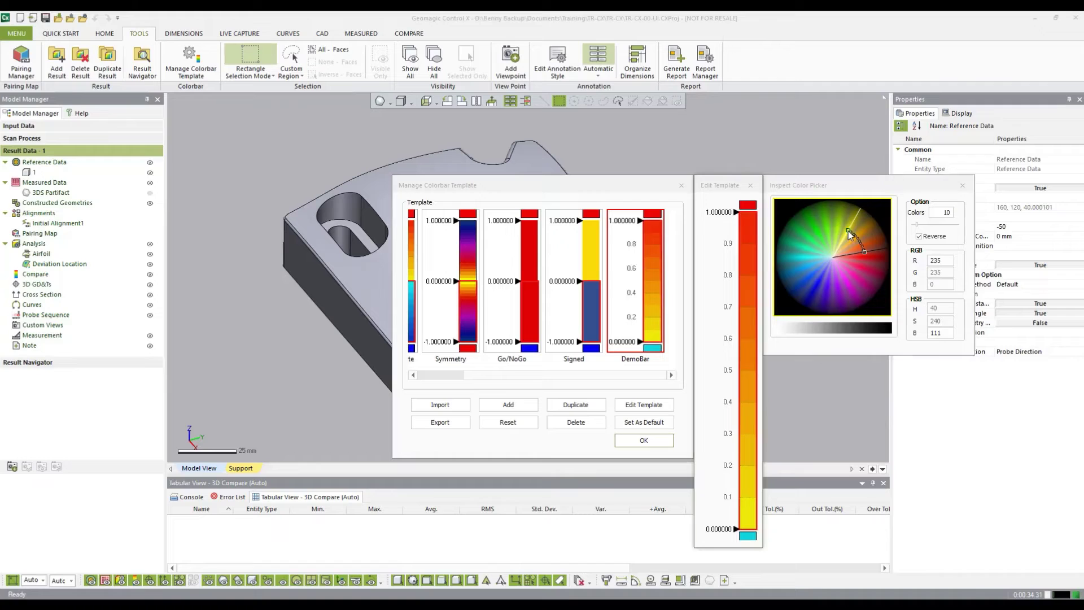
- Shift the gradient's red end to a deeper crimson and slightly darken the yellow end
left_click_drag(864, 252, 867, 257)
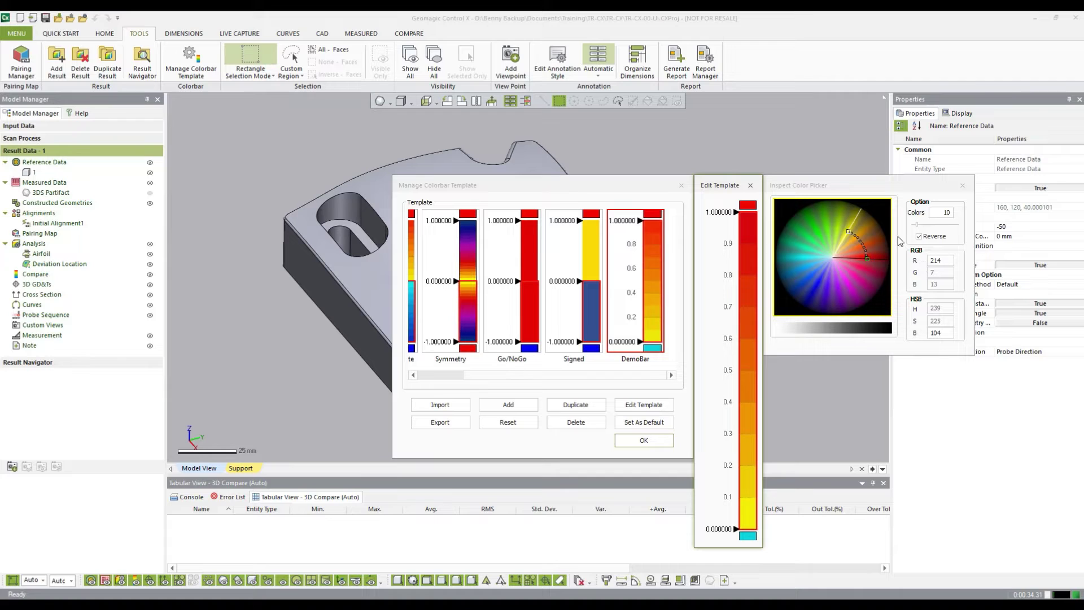
left_click(865, 259)
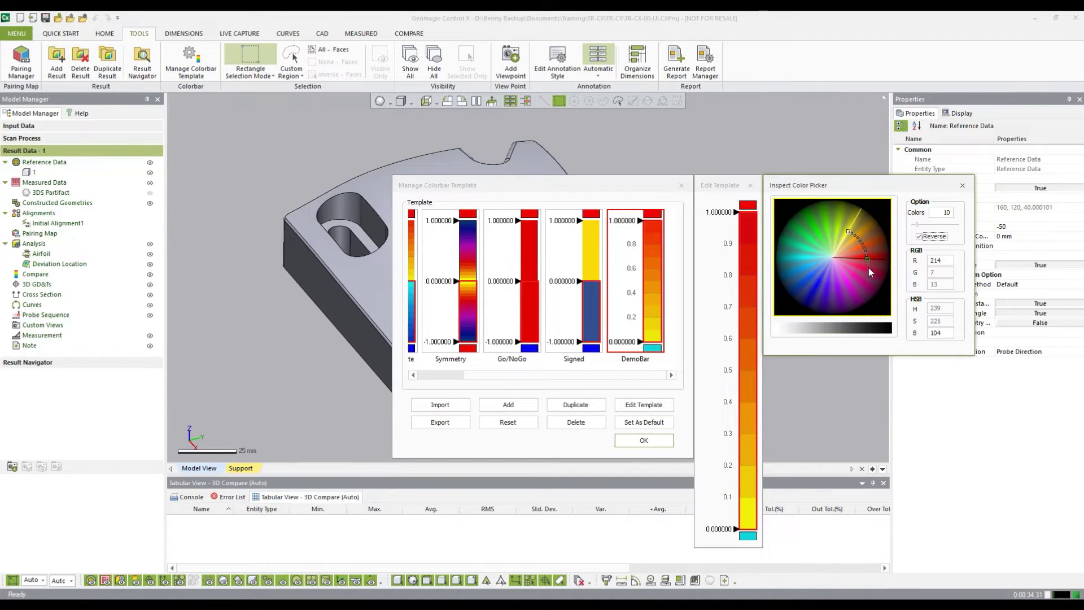
left_click_drag(867, 257, 863, 265)
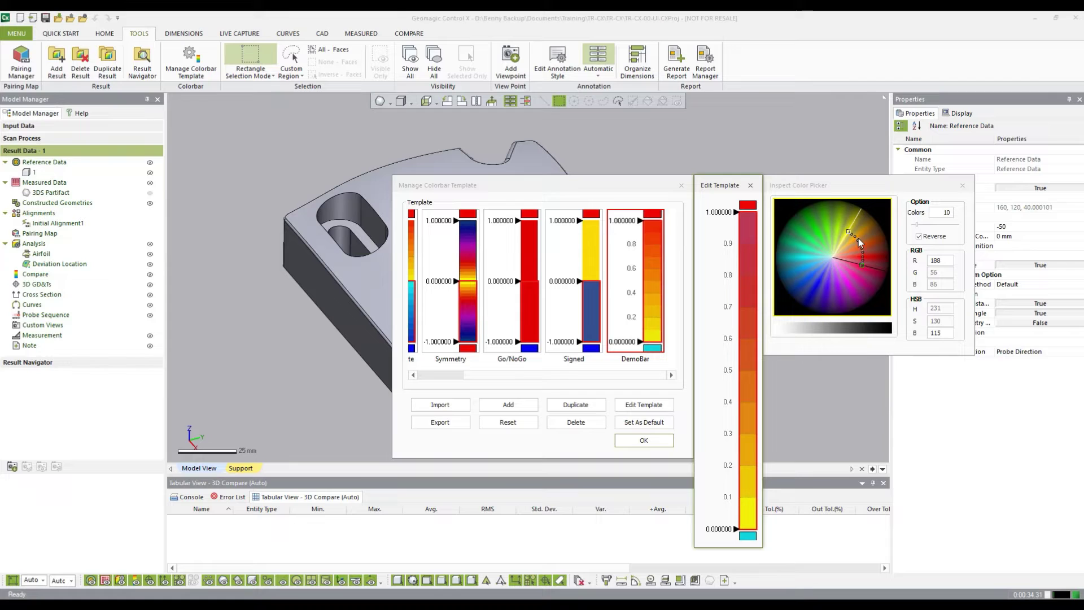
mouse_move(848, 227)
left_mouse_down()
mouse_move(842, 236)
mouse_move(849, 229)
left_mouse_up()
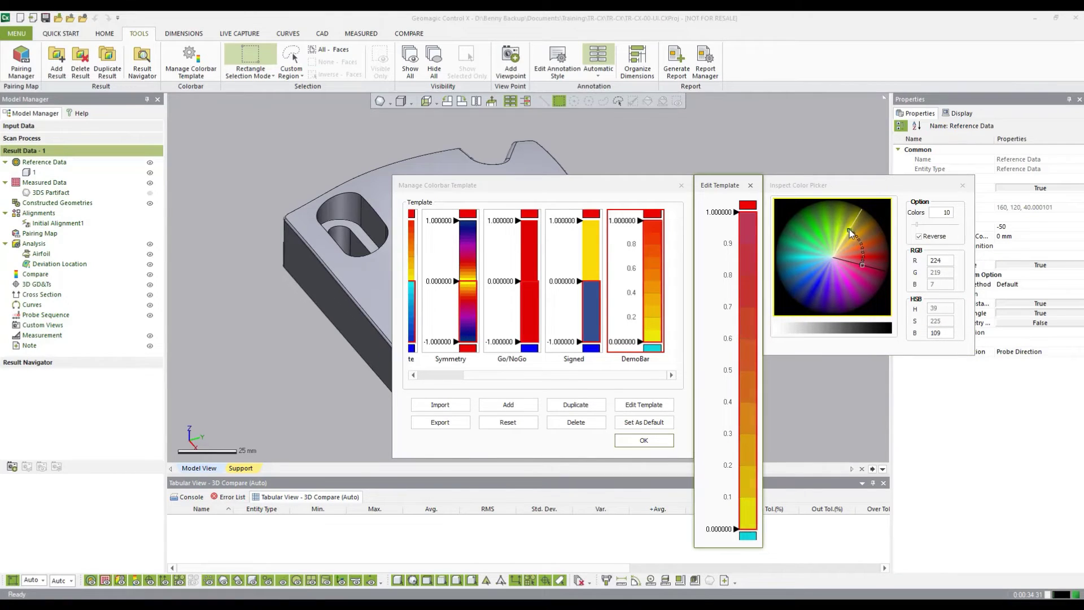
left_click(864, 265)
left_click_drag(865, 266, 867, 269)
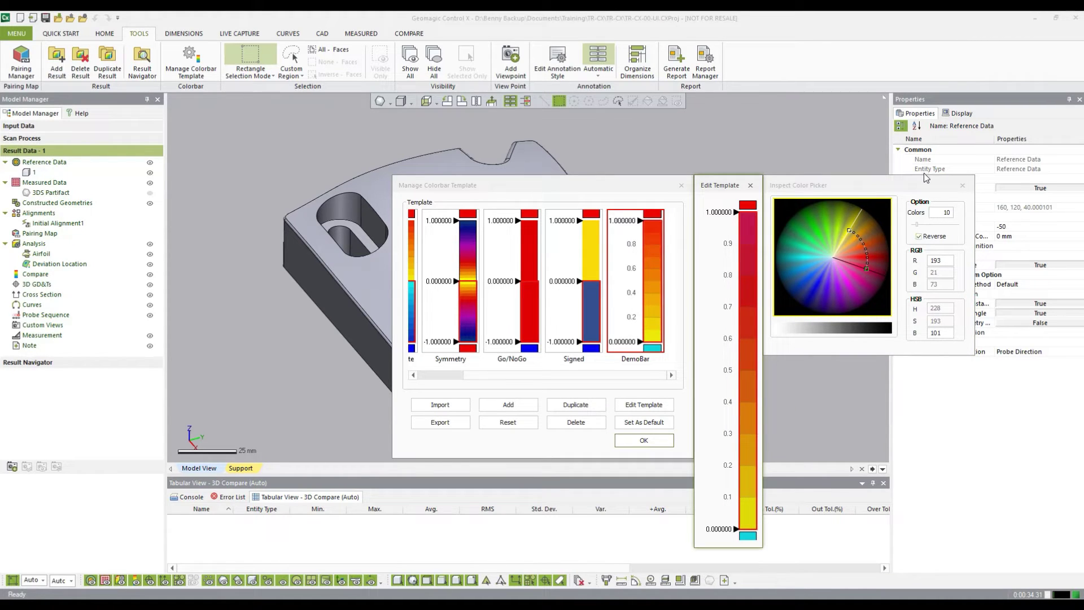
- Split the DemoBar colorbar x 2 into two halves at 0.5
left_click(963, 185)
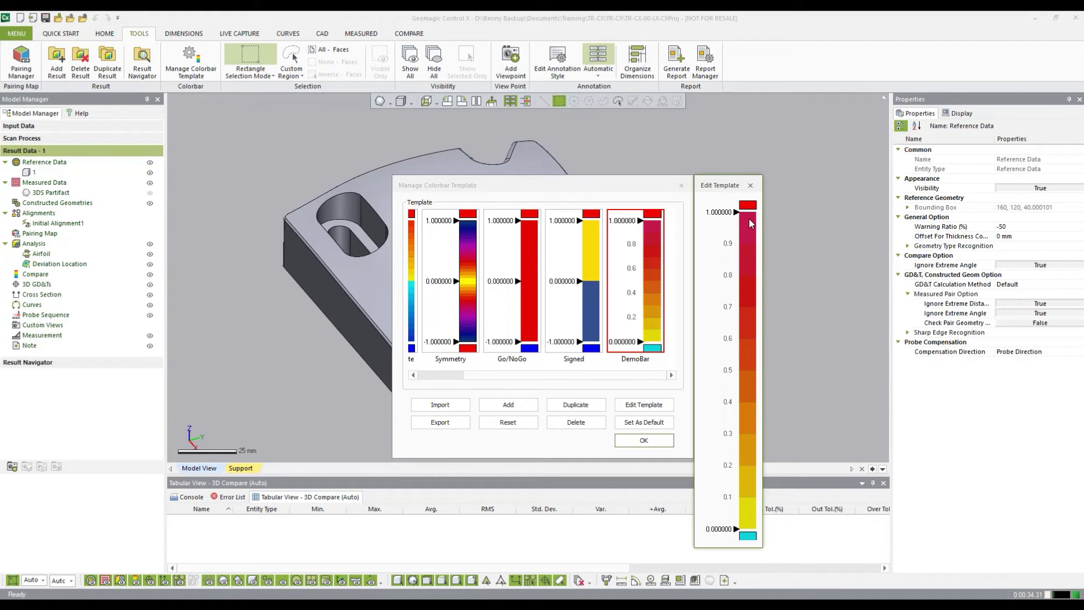
key("alt+Tab")
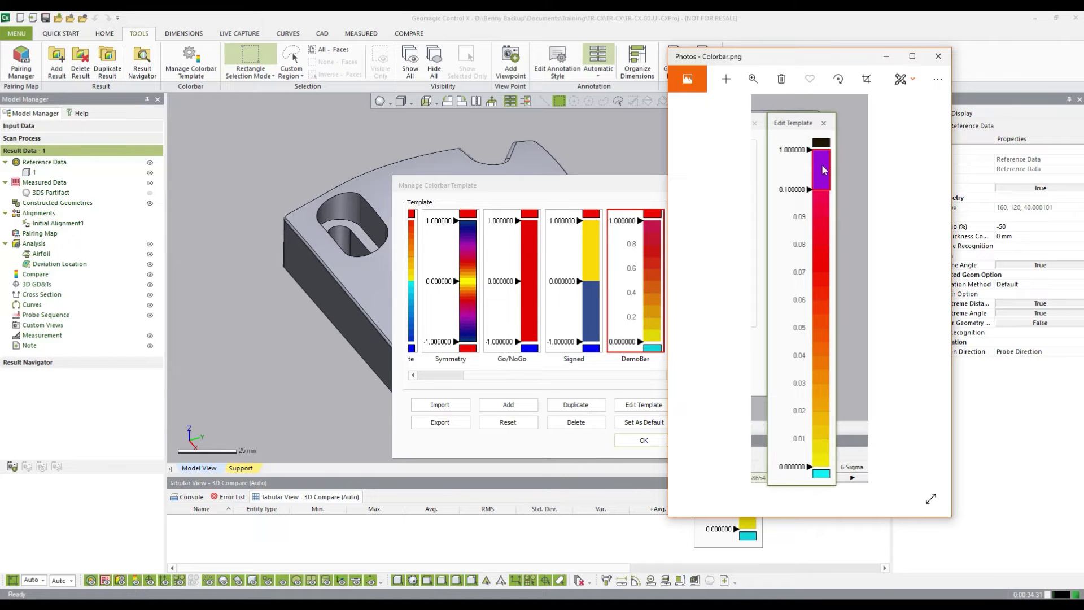
left_click(885, 57)
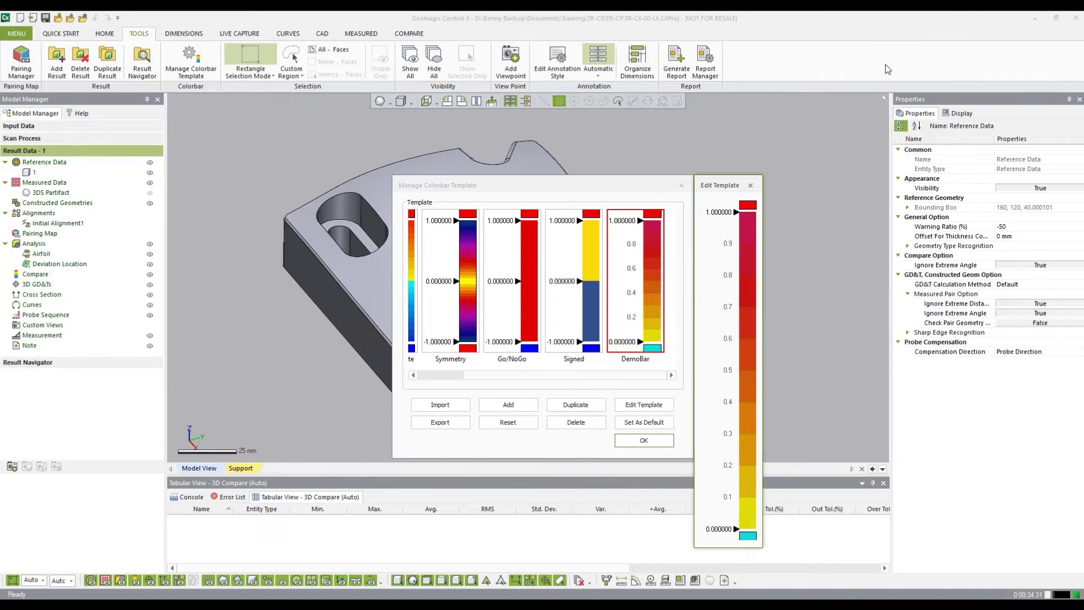
right_click(749, 233)
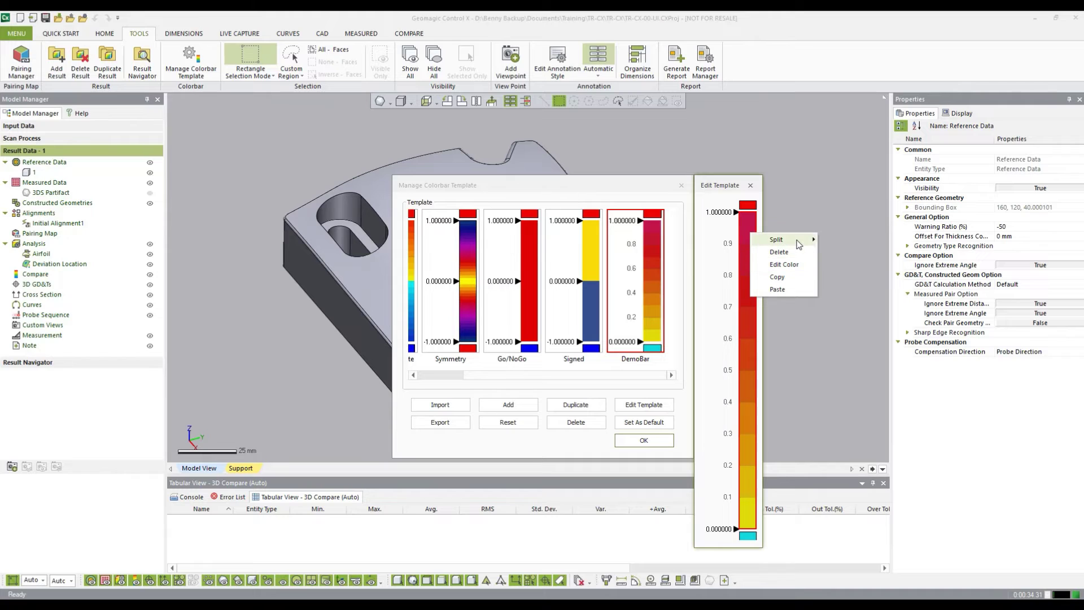
mouse_move(793, 239)
left_click(840, 240)
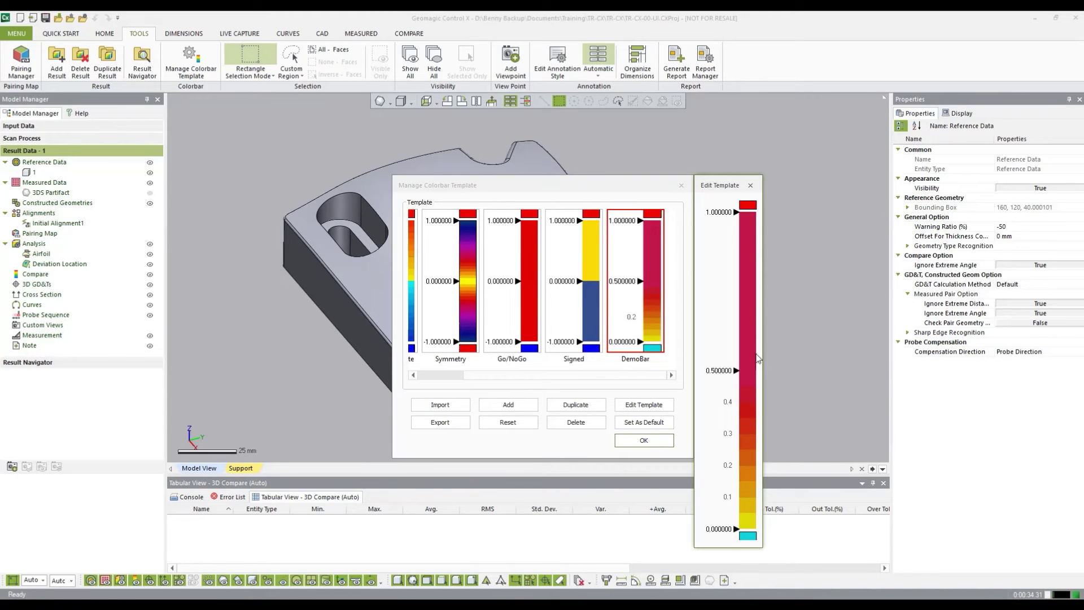
- Tint the upper 0.5–1 segment purple (RGB 156, 38, 196)
right_click(749, 319)
right_click(750, 401)
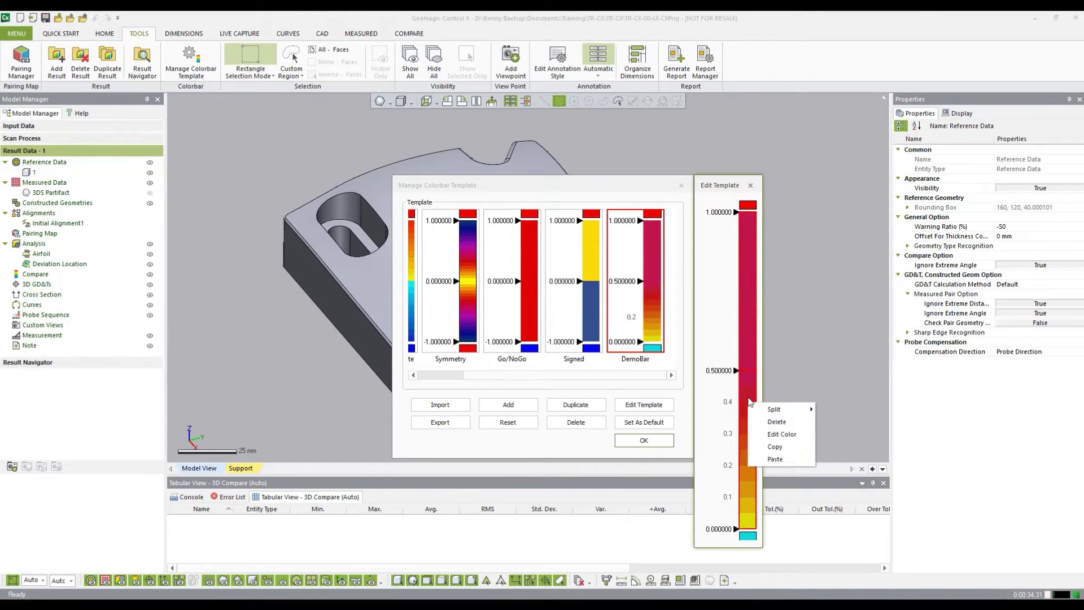
right_click(754, 326)
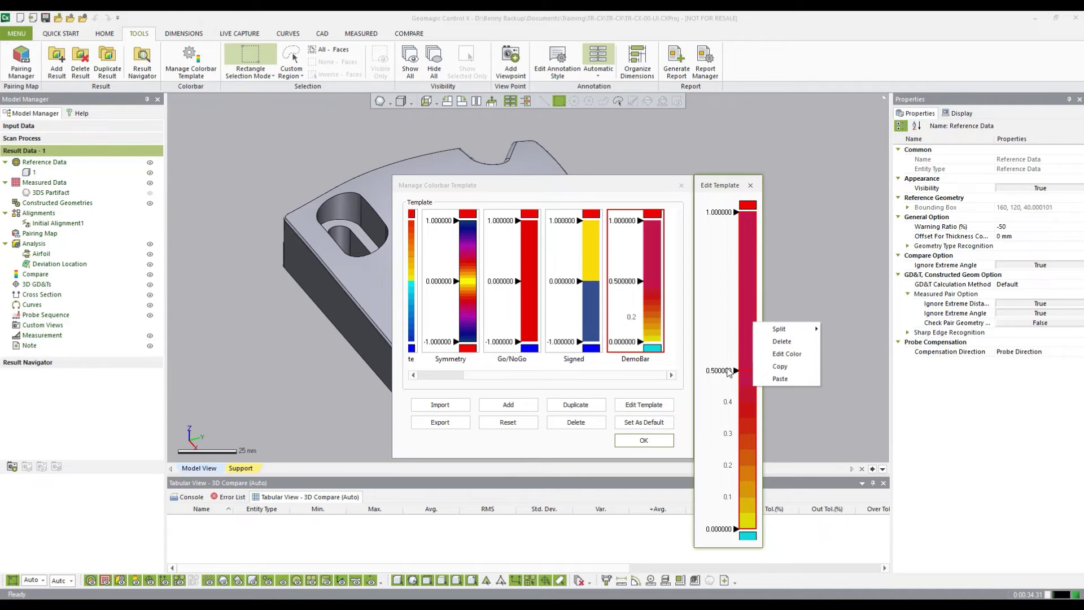
left_click(753, 300)
double_click(747, 292)
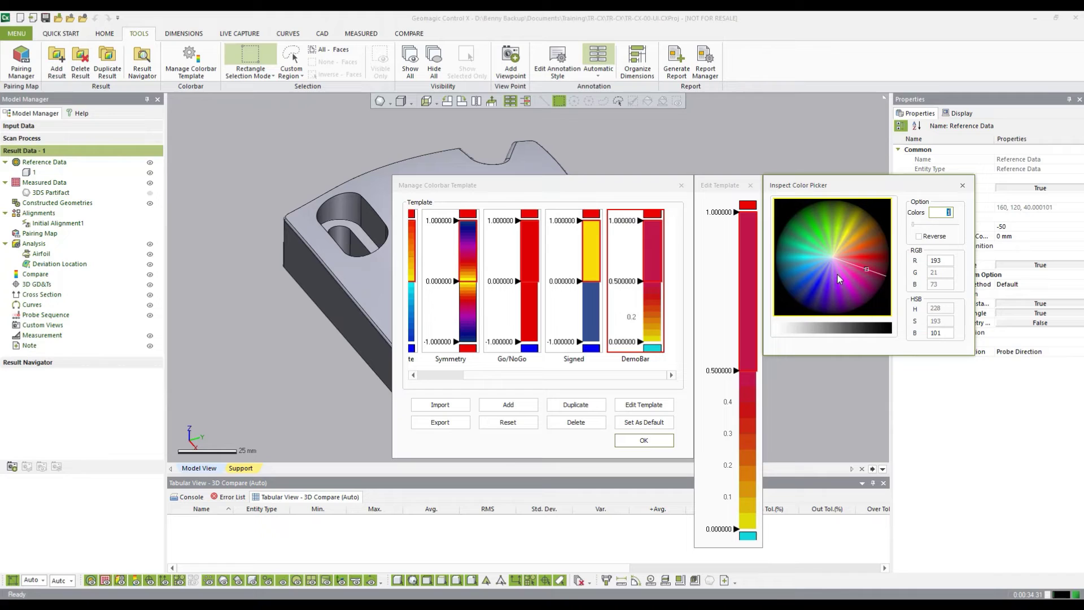
left_click_drag(869, 268, 841, 289)
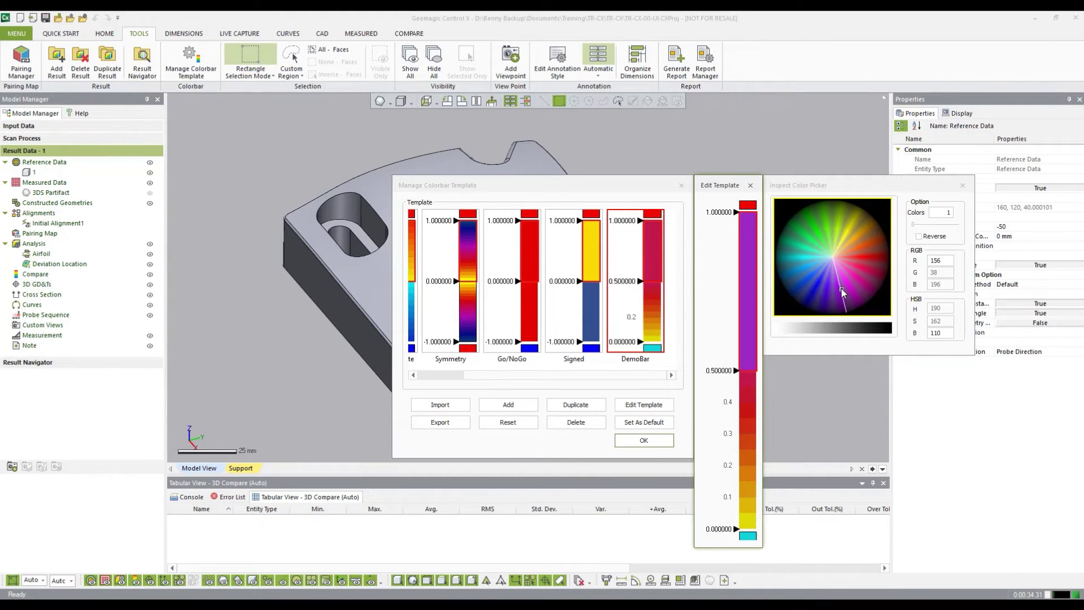
- Split the purple segment x4, then delete the 0.75 and 0.625 markers and the 0.875–0.5 section
left_click(963, 185)
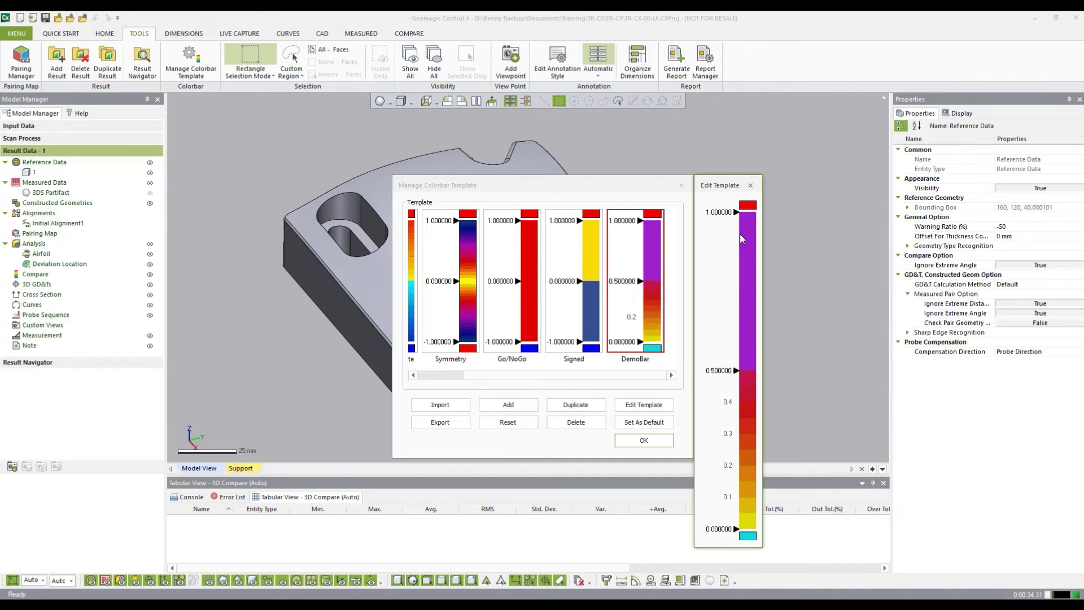
right_click(751, 264)
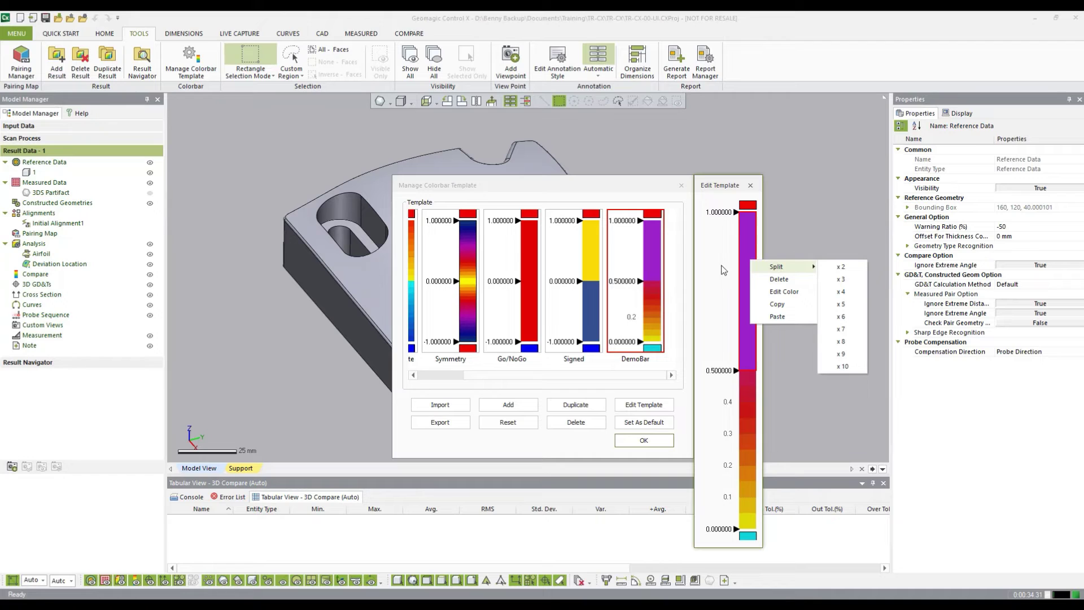
left_click(840, 292)
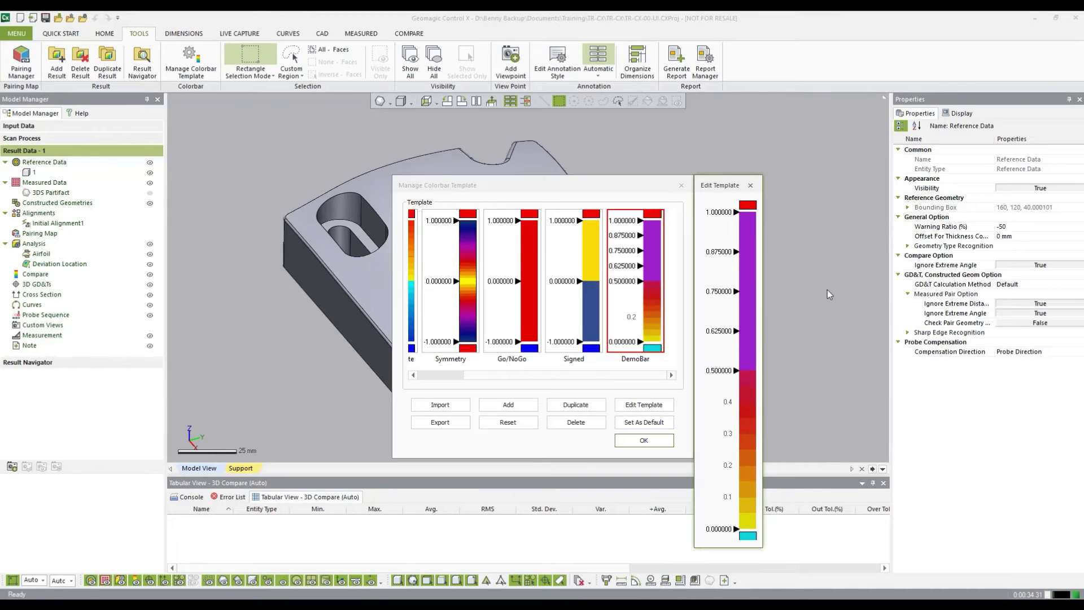
right_click(746, 267)
left_click(767, 287)
right_click(748, 289)
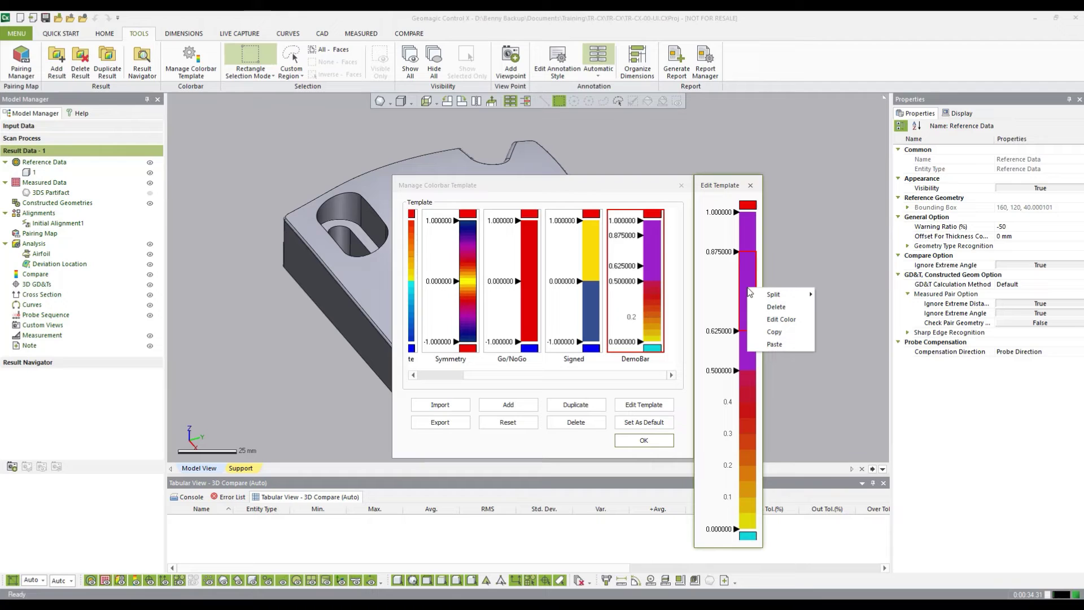
left_click(775, 306)
right_click(749, 308)
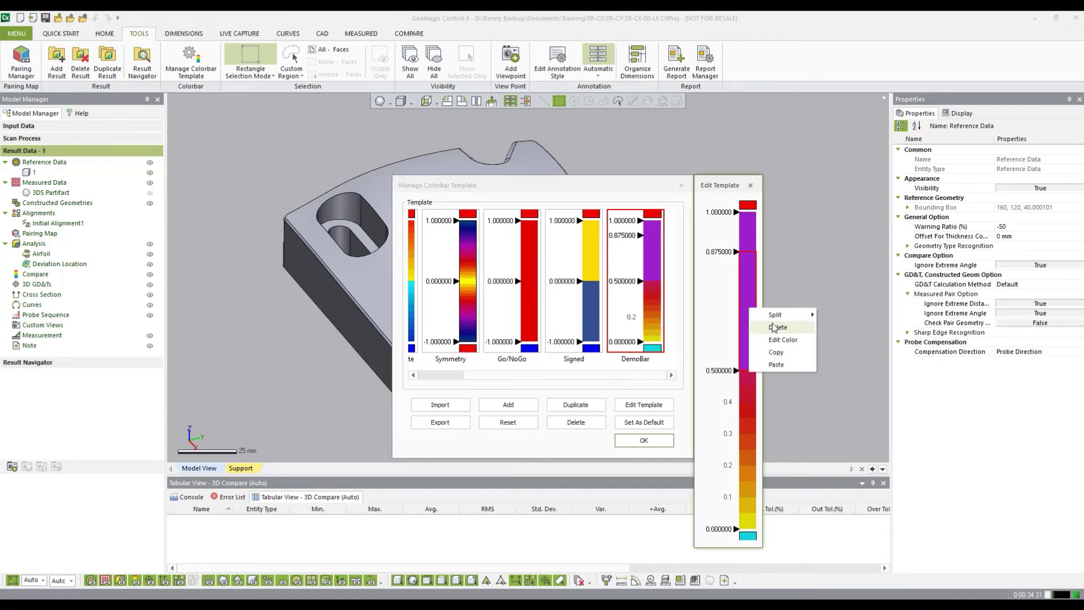
left_click(775, 327)
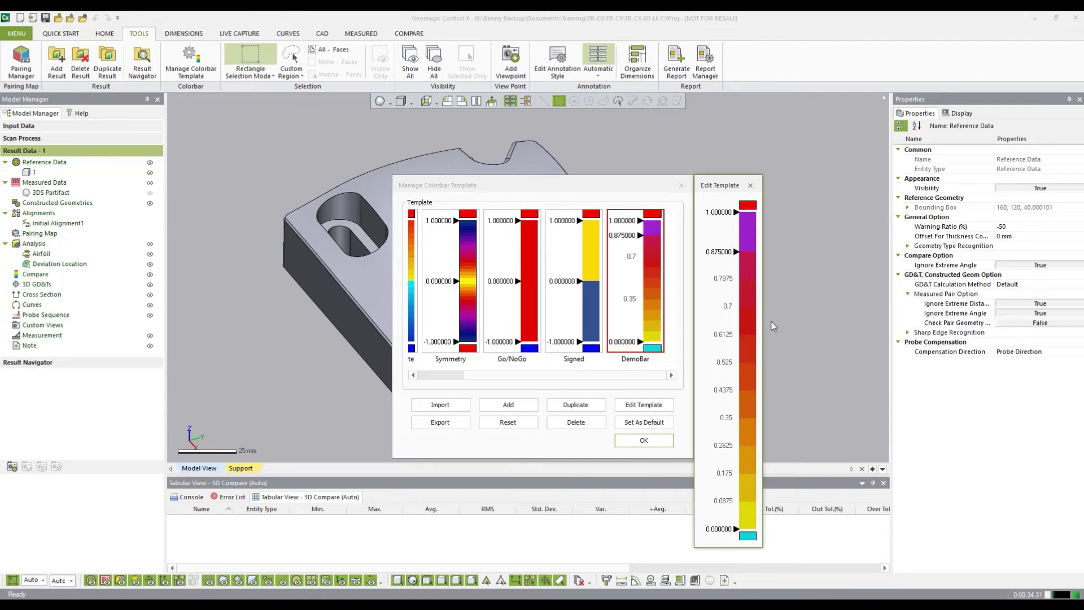
- Change the 0.875 split point to 0.1 so purple covers 0.1–1
double_click(727, 251)
type("0.1")
key("Return")
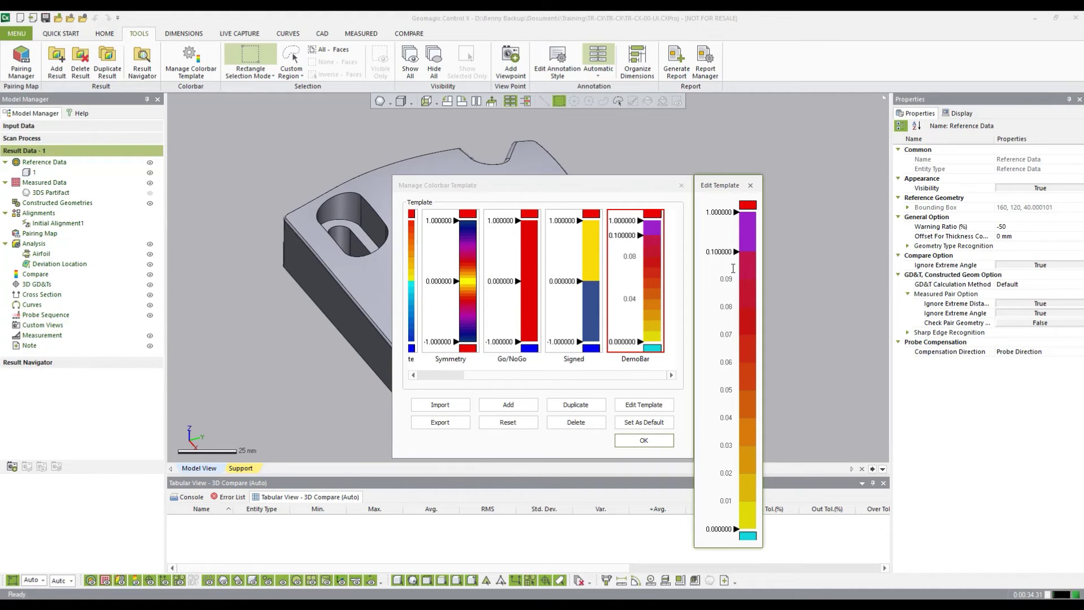
- Make DemoBar's top overflow swatch black and close the template editor
double_click(749, 206)
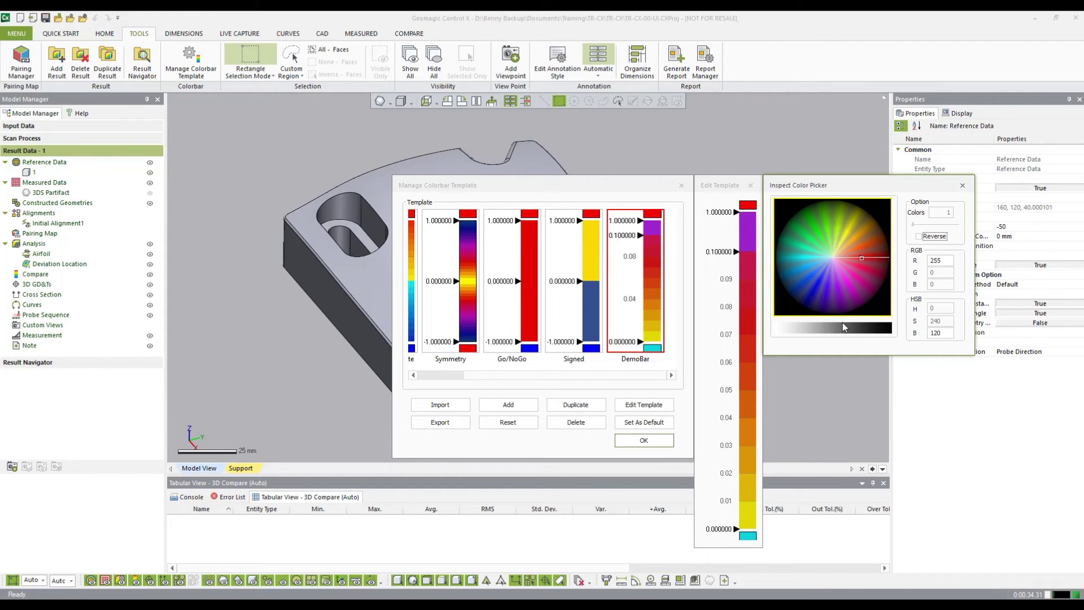
left_click_drag(845, 329, 893, 330)
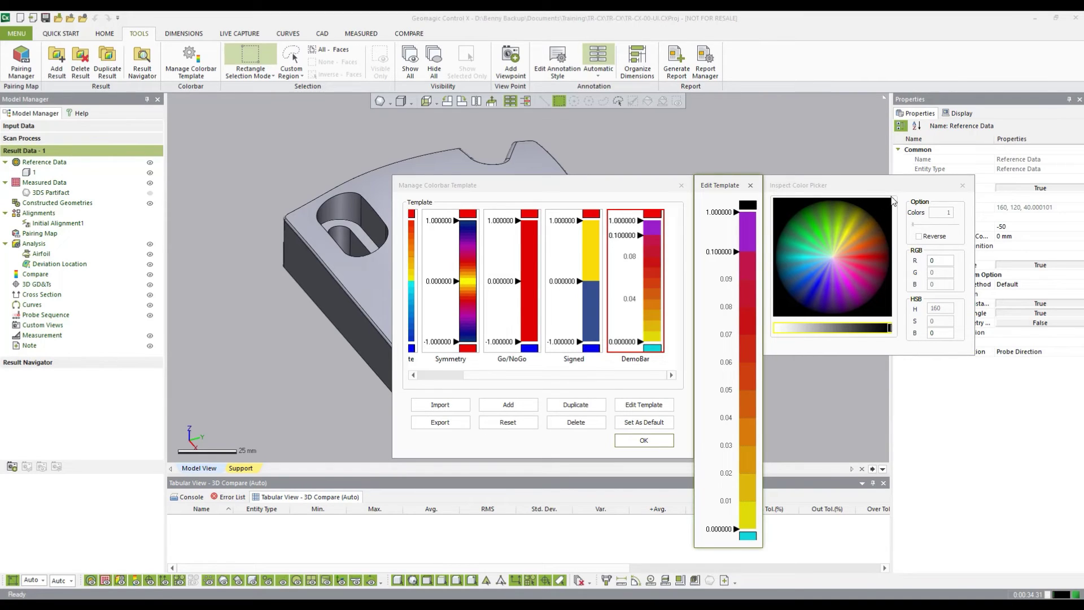
left_click(963, 186)
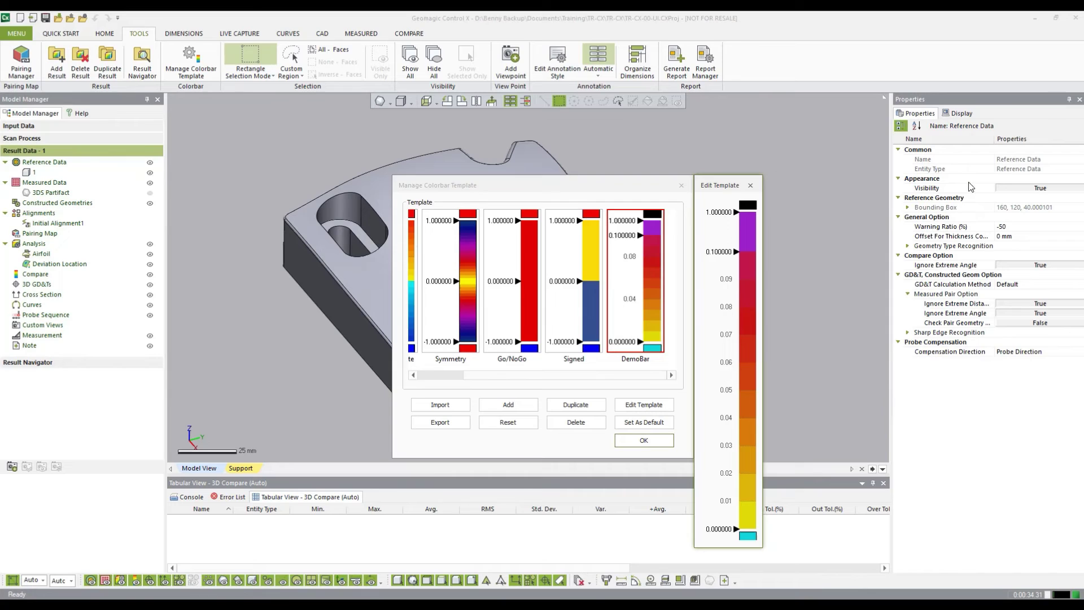
left_click(750, 186)
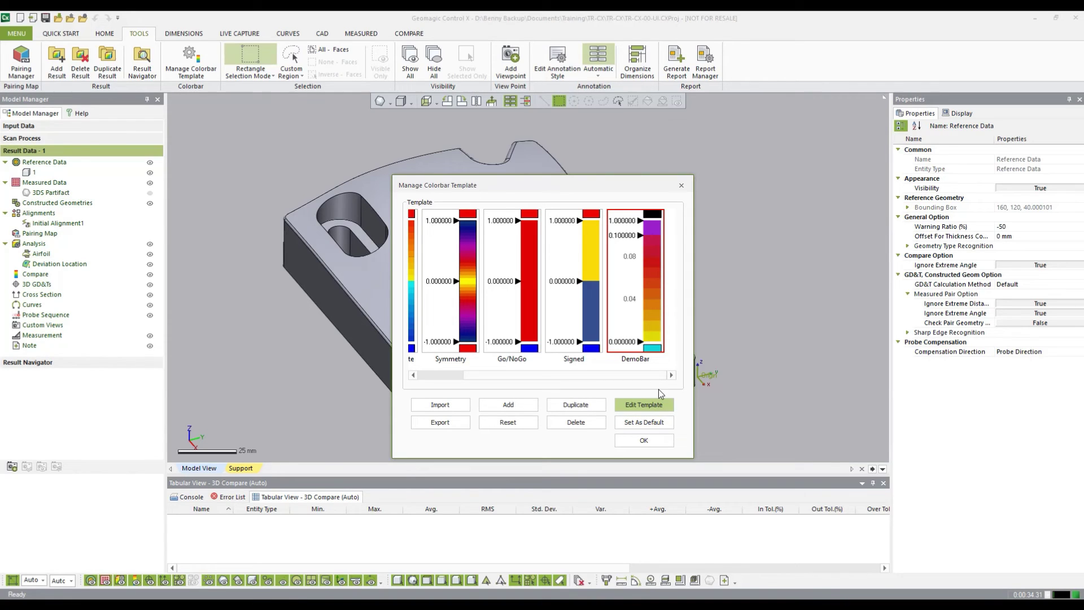
- Save the colorbar templates and calculate a new 3D Compare result for the part
left_click(643, 440)
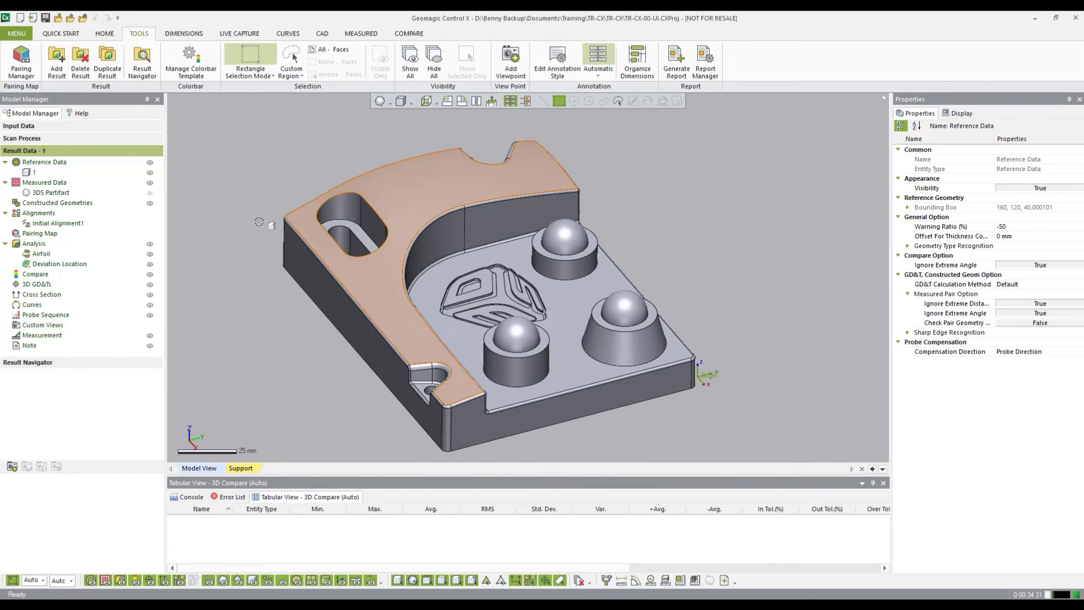
left_click(105, 33)
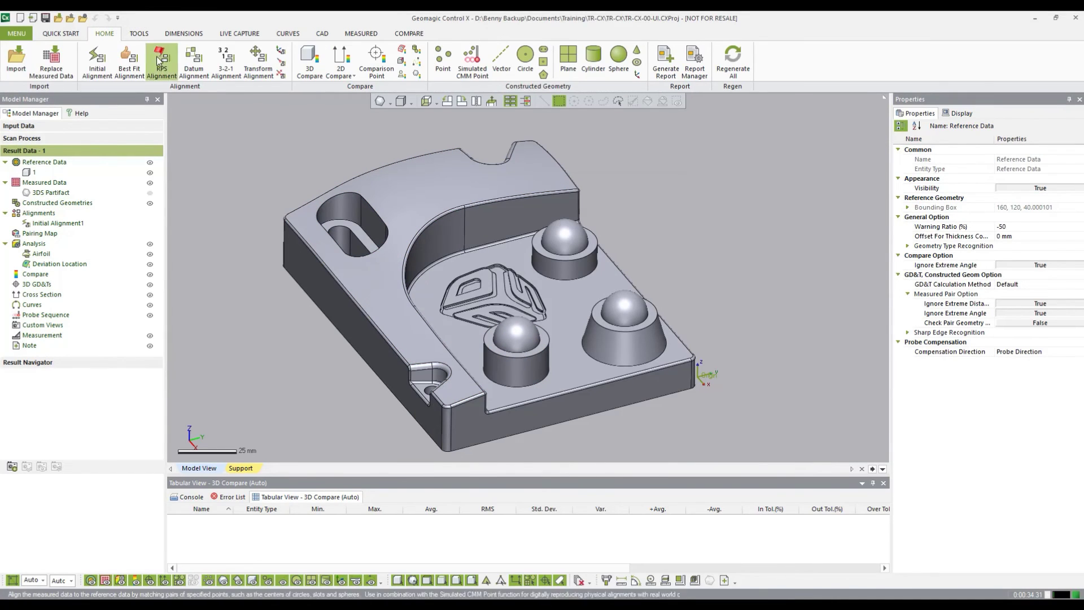
left_click(309, 61)
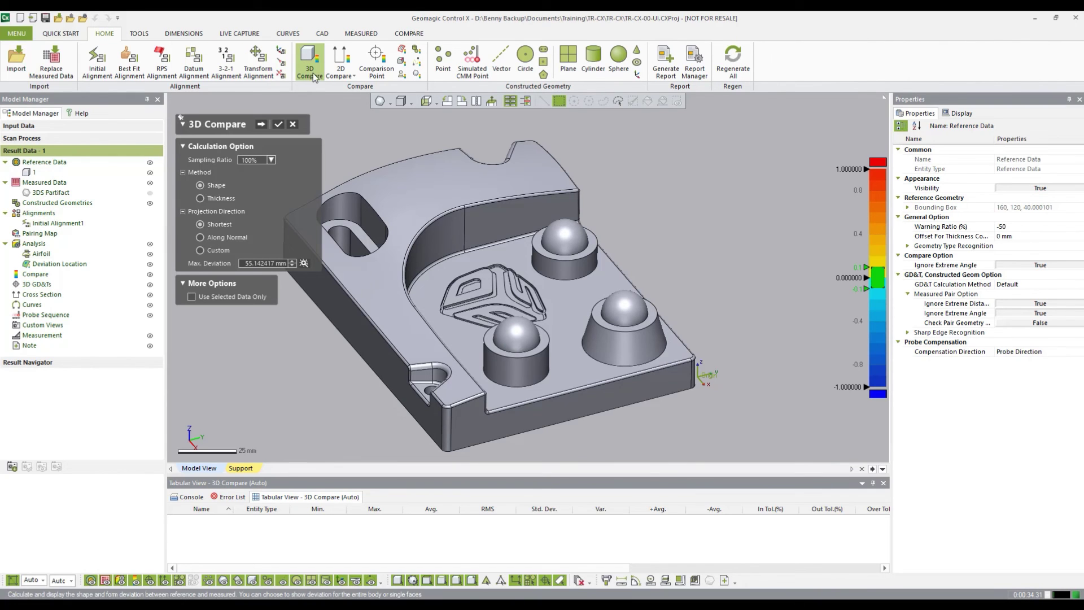
left_click(279, 125)
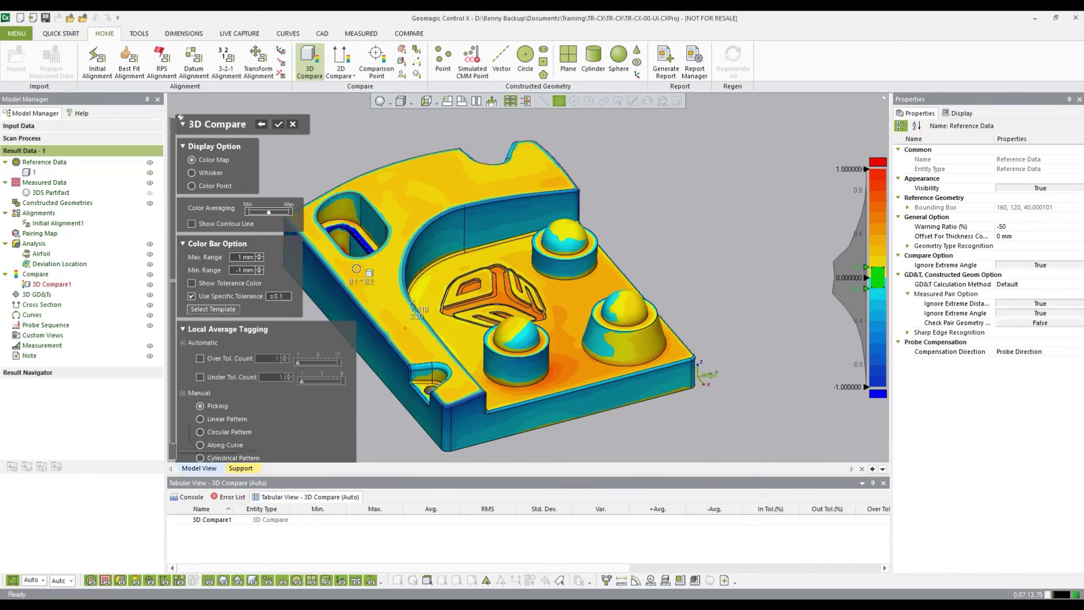
- Colour the 3D Compare1 result with the DemoBar template (-1 to 1 mm)
left_click(227, 310)
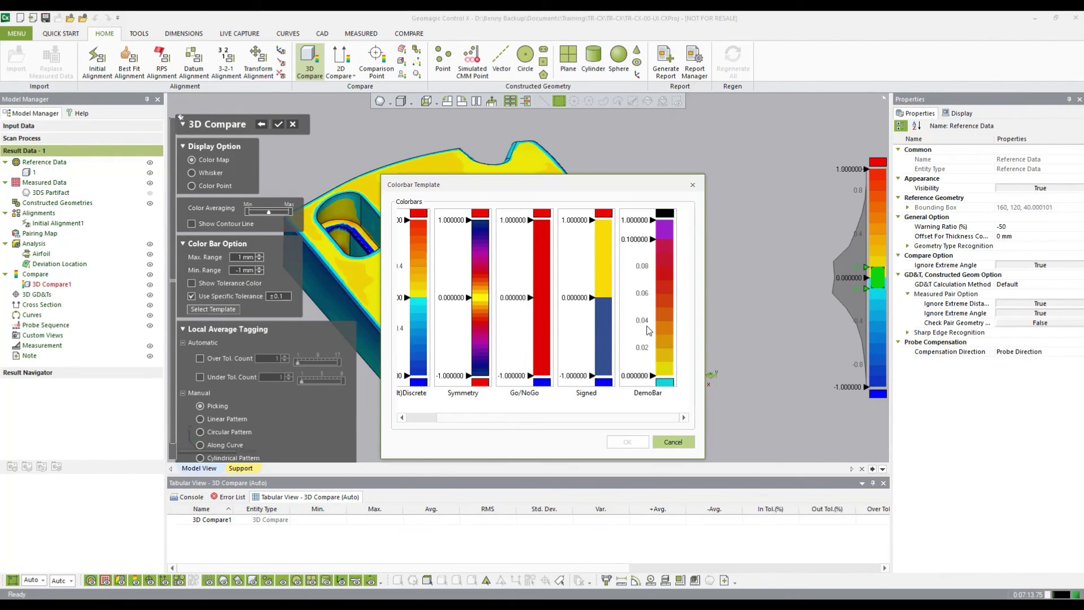
left_click(646, 325)
left_click(627, 442)
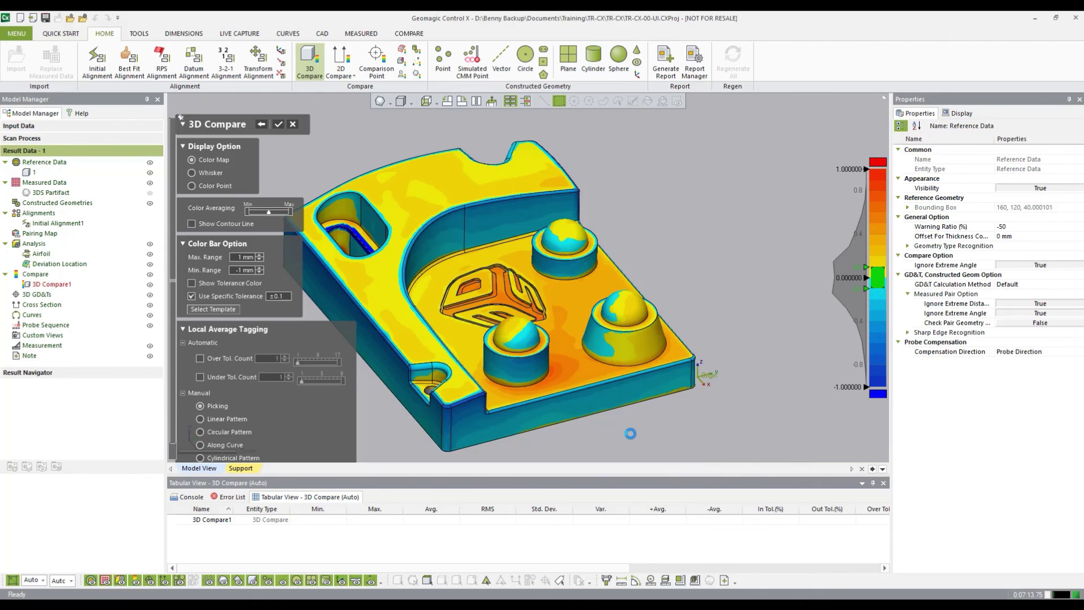